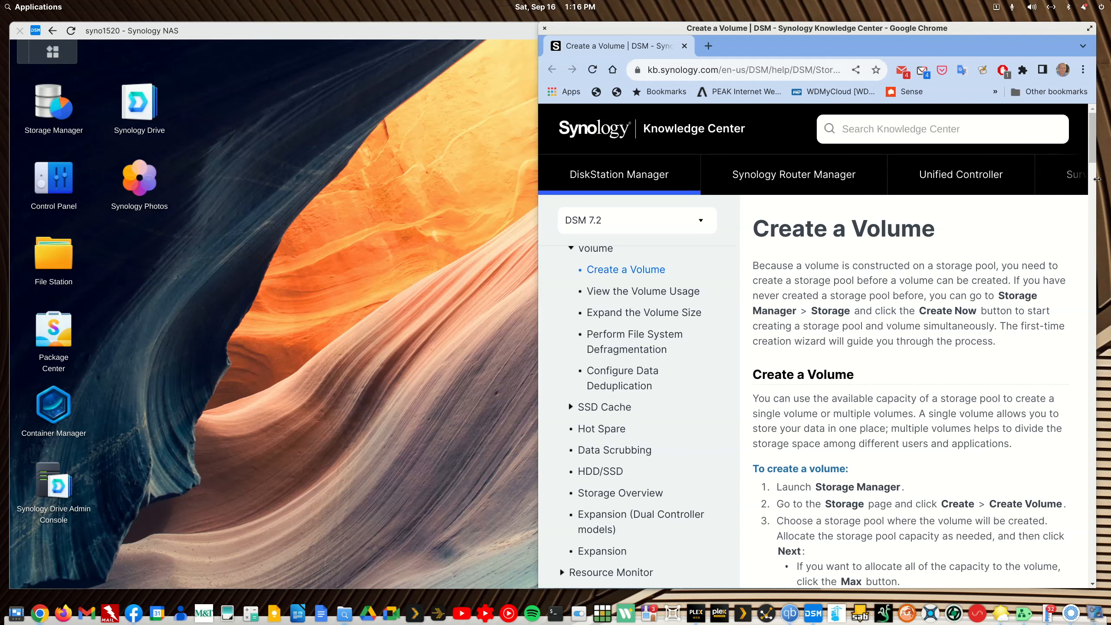
scroll(1094, 158, "down", 1)
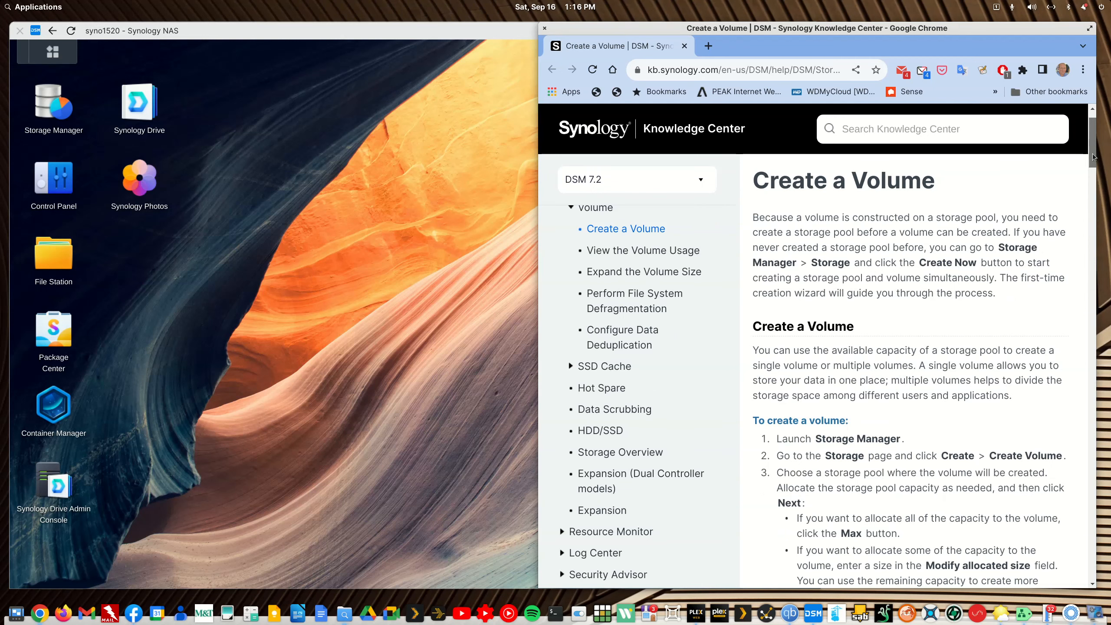
scroll(1094, 149, "up", 1)
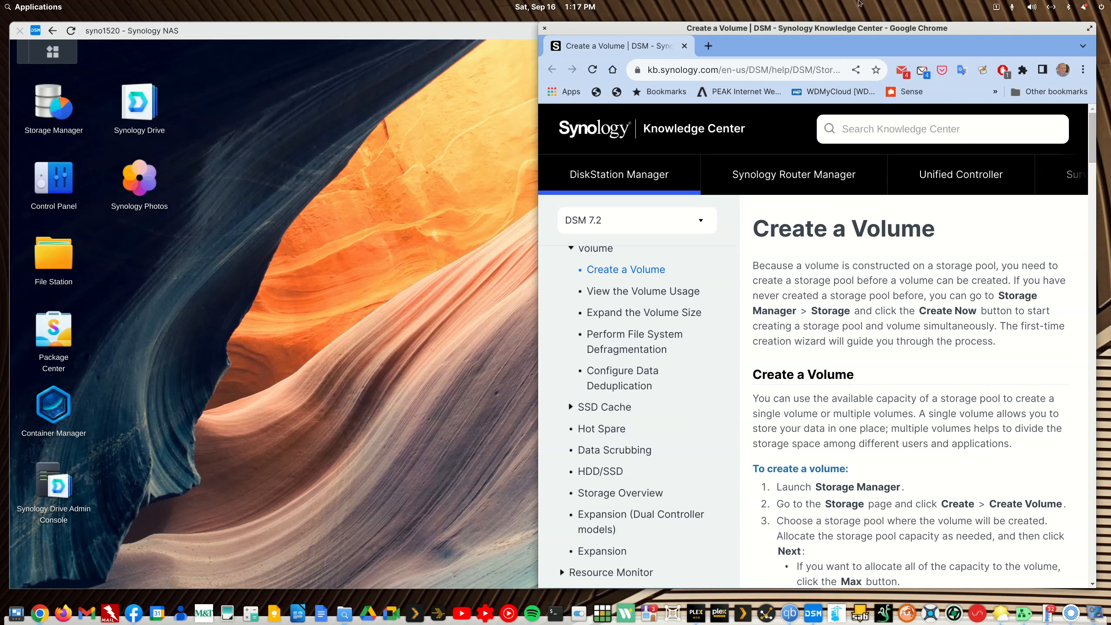
Switch to the Synology NAS desktop and open Storage Manager, enlarged to fill the desktop.
left_click(456, 31)
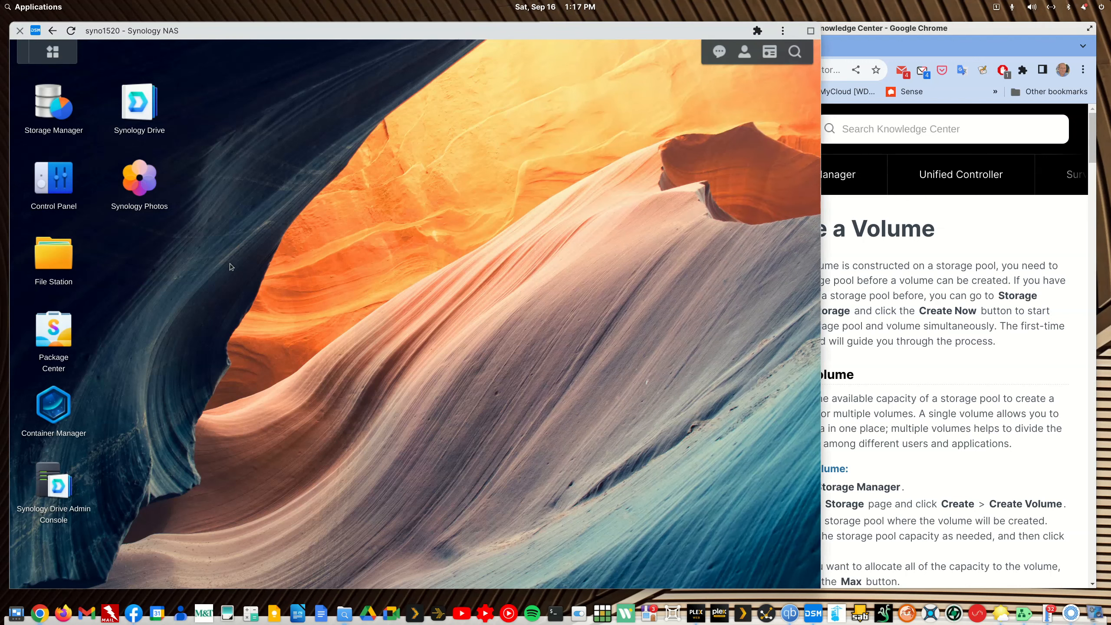
left_click(51, 101)
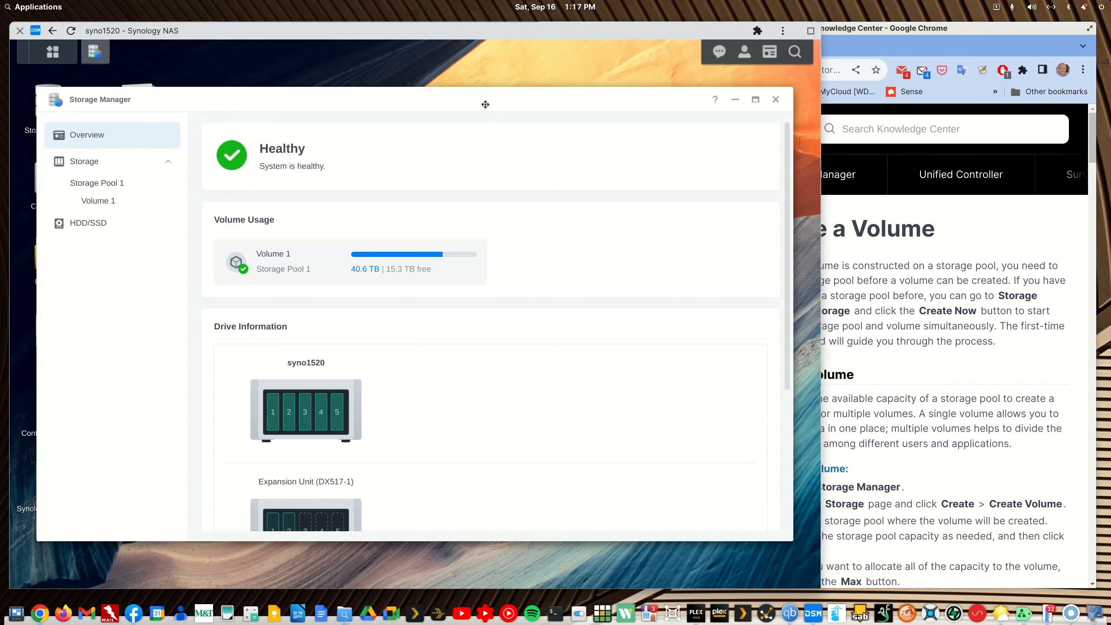
left_click_drag(490, 100, 504, 95)
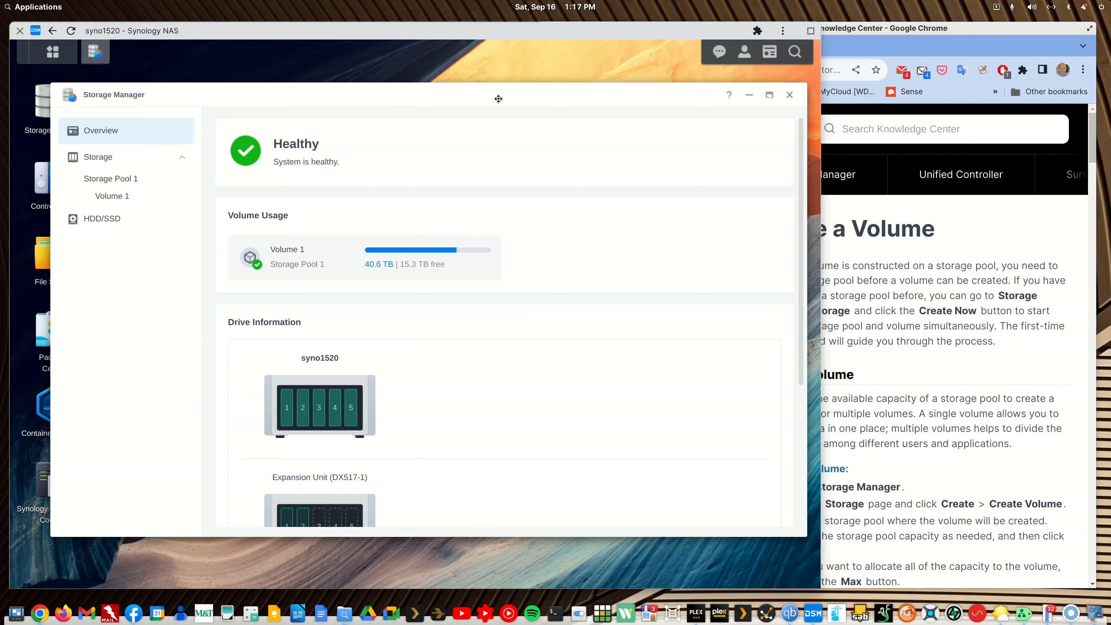
double_click(361, 95)
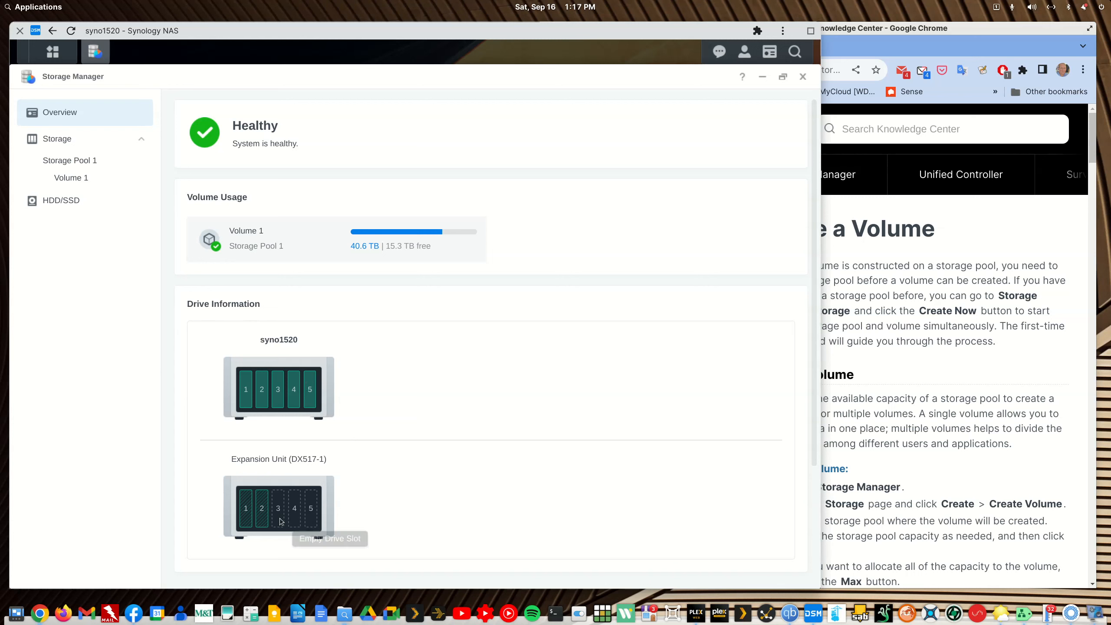
mouse_move(312, 402)
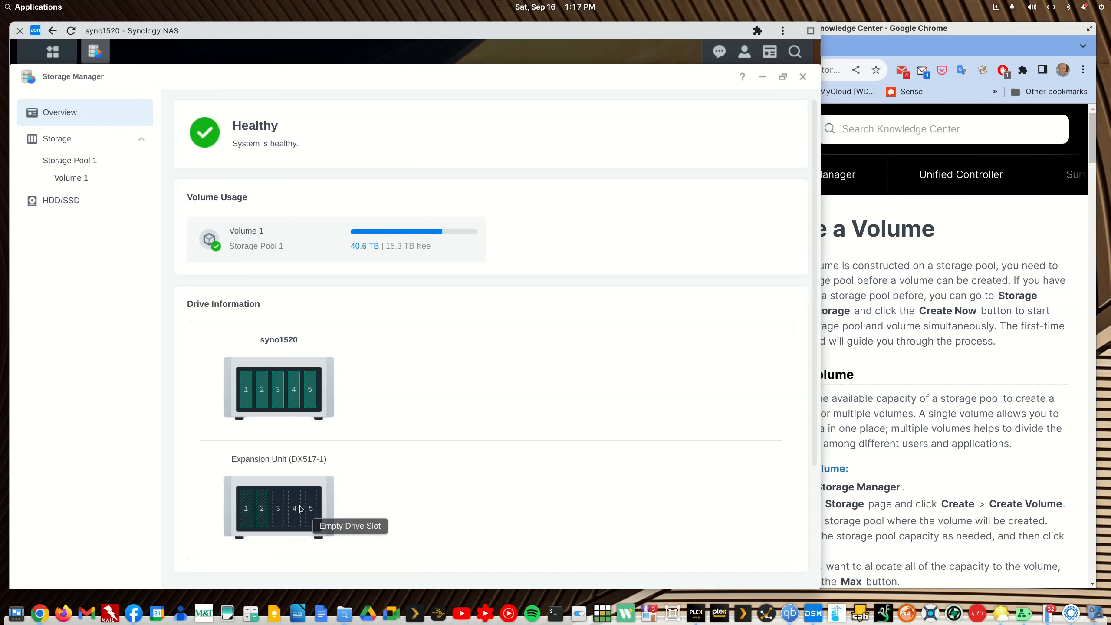
Review the details of Storage Pool 1, Volume 1 and the installed drives, and return to the storage overview.
left_click(60, 140)
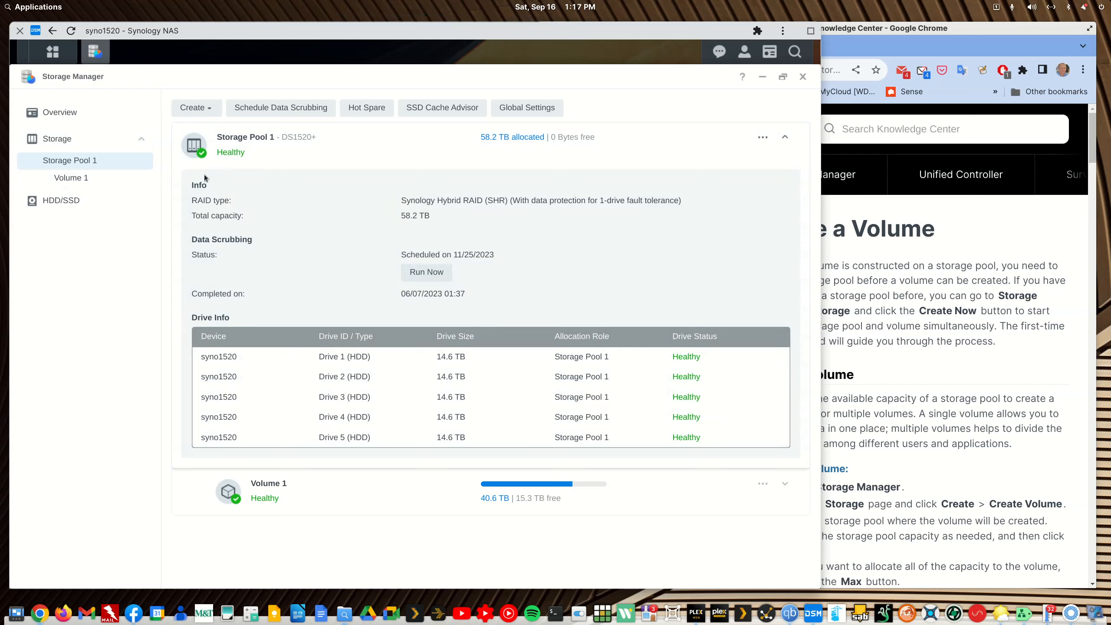
left_click(72, 177)
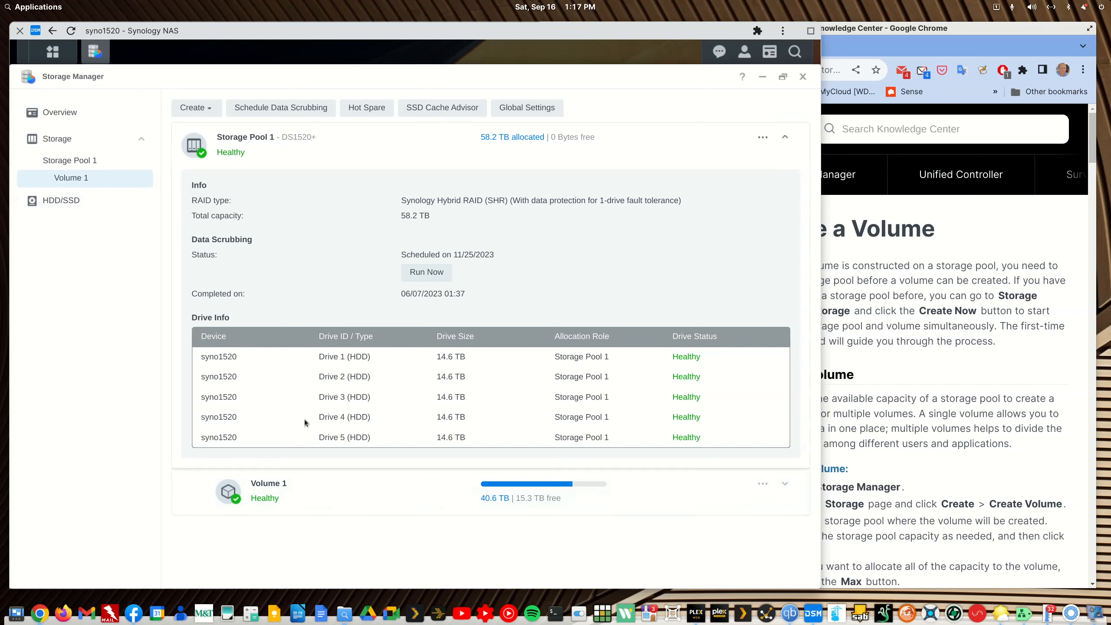
left_click(56, 204)
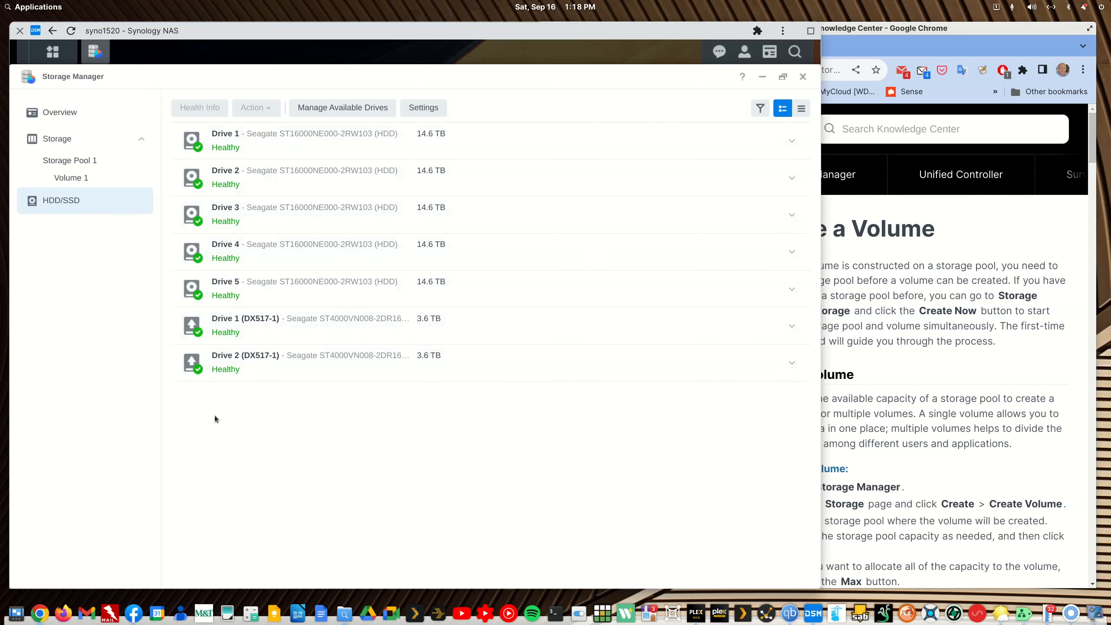
left_click(59, 113)
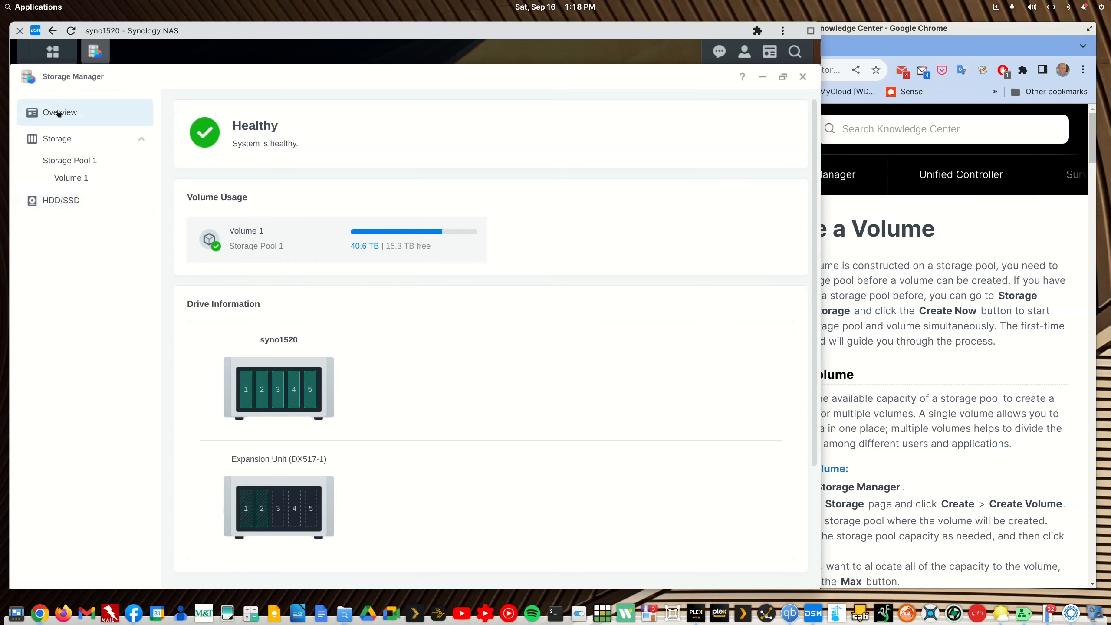
Maximize the Synology NAS window with Storage Manager as a smaller floating window, and show the storage pool details.
left_click(946, 28)
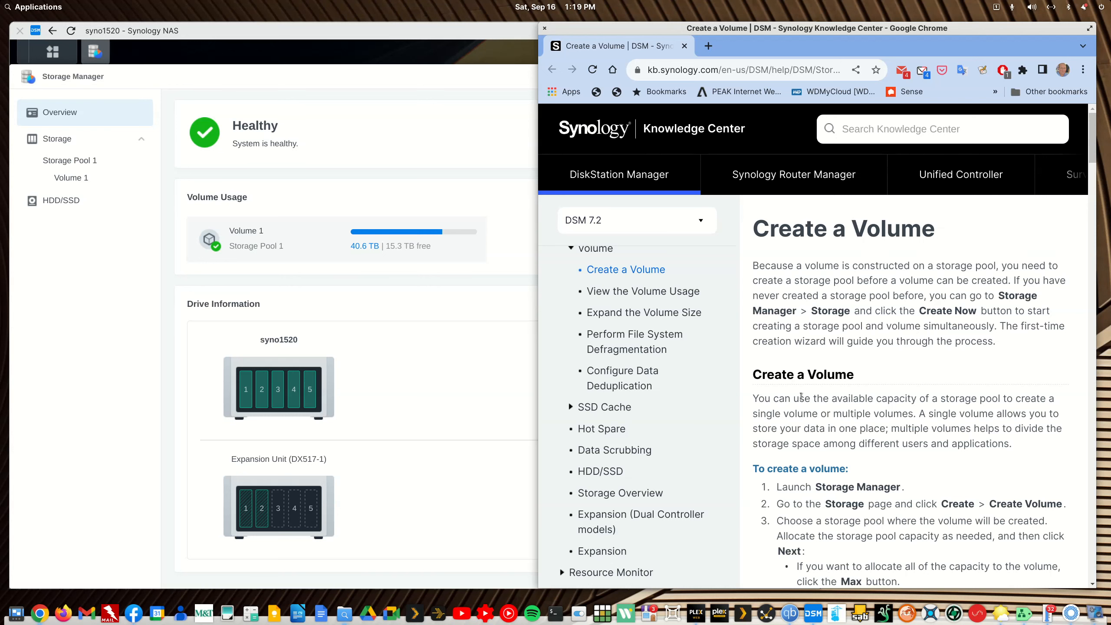
left_click(334, 36)
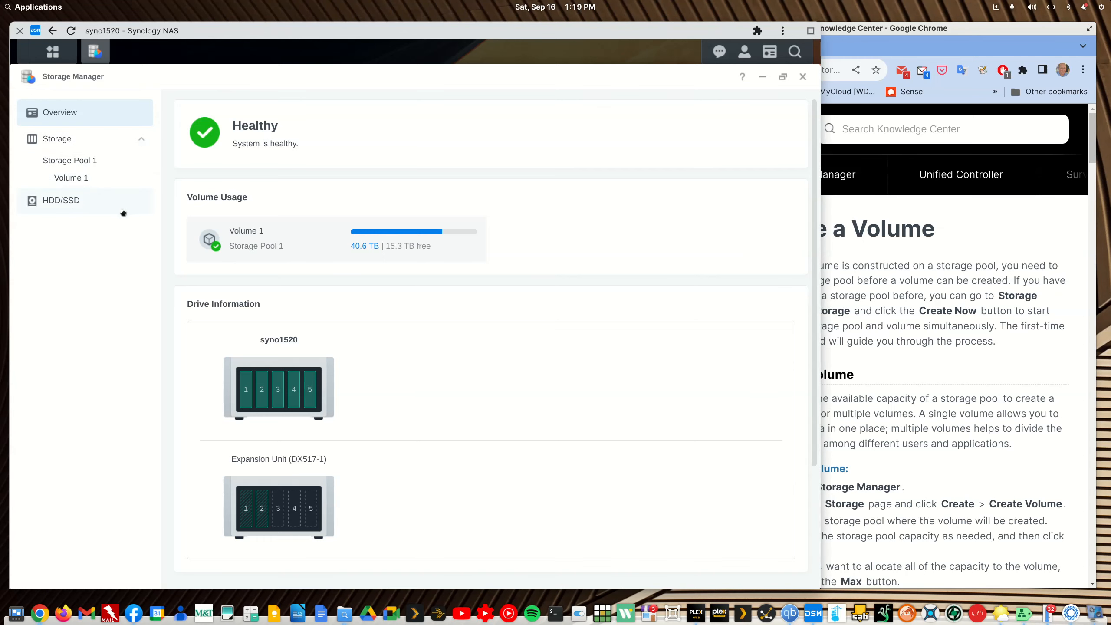
double_click(571, 27)
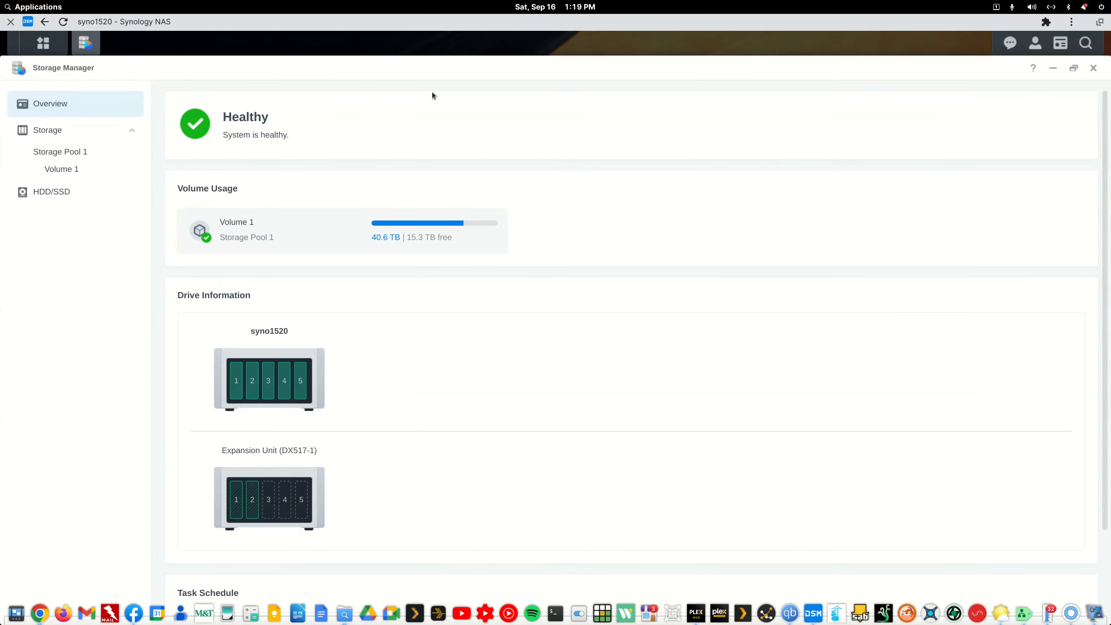
double_click(351, 72)
left_click_drag(325, 87, 517, 85)
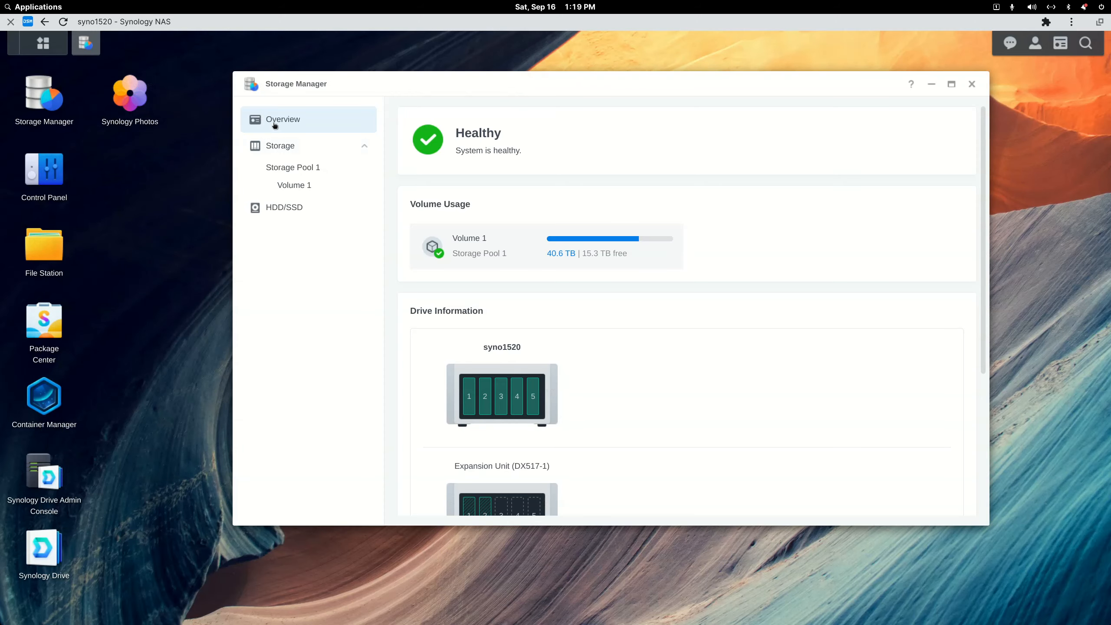
left_click(280, 149)
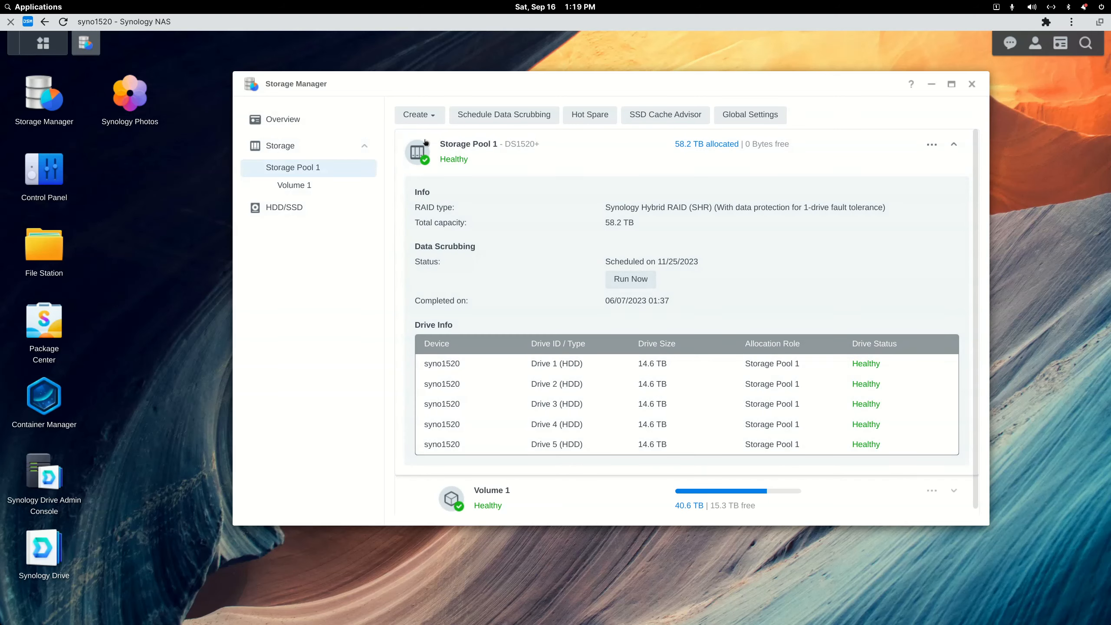
left_click(430, 116)
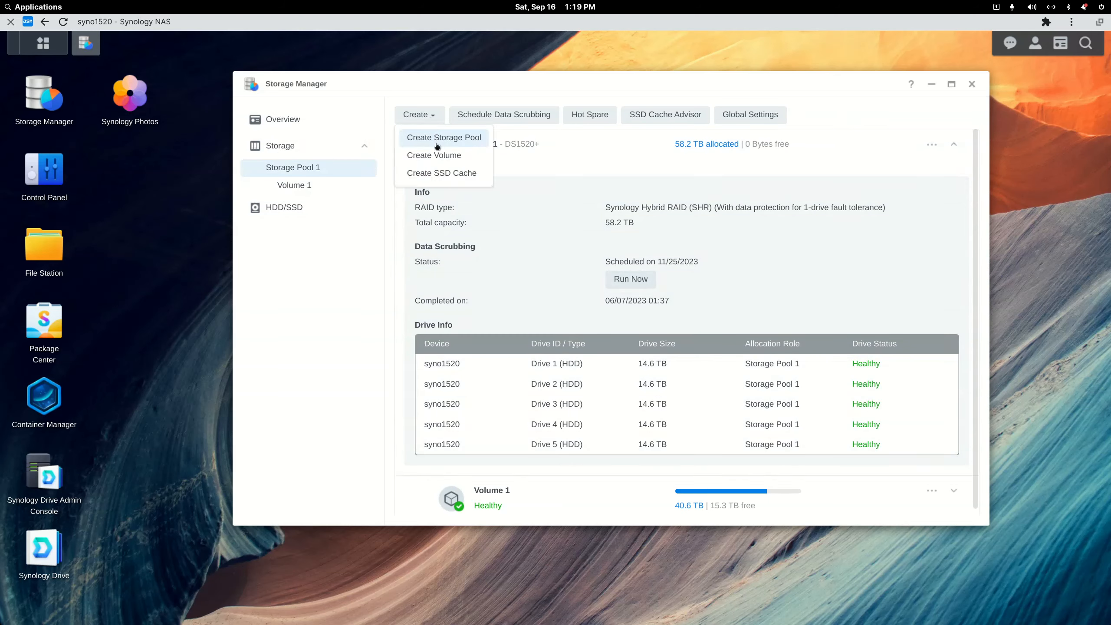
left_click(439, 158)
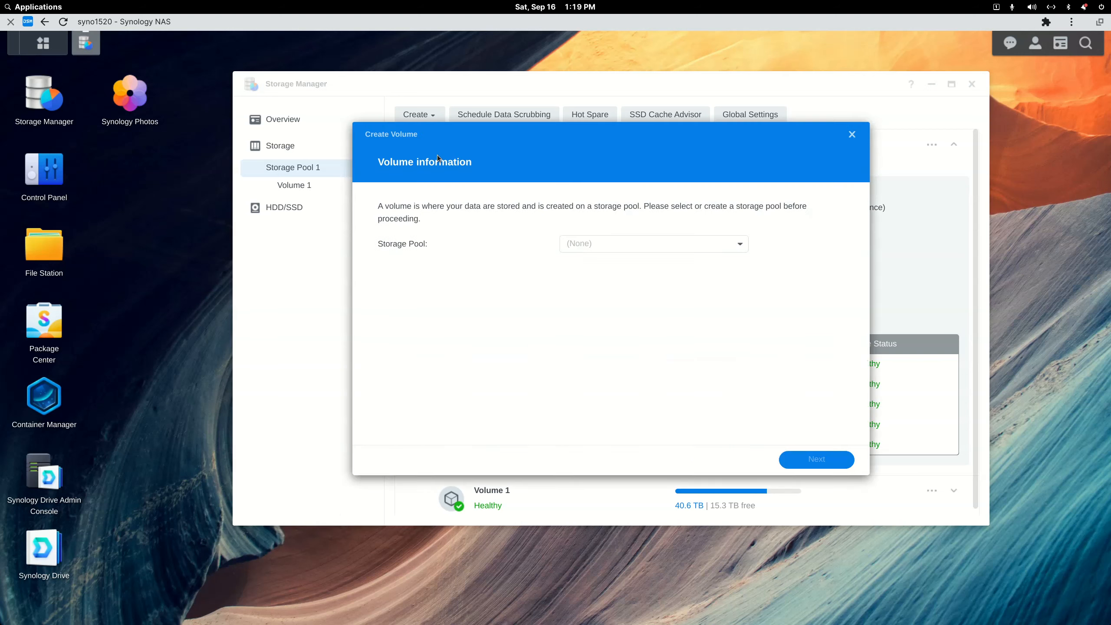
left_click(608, 249)
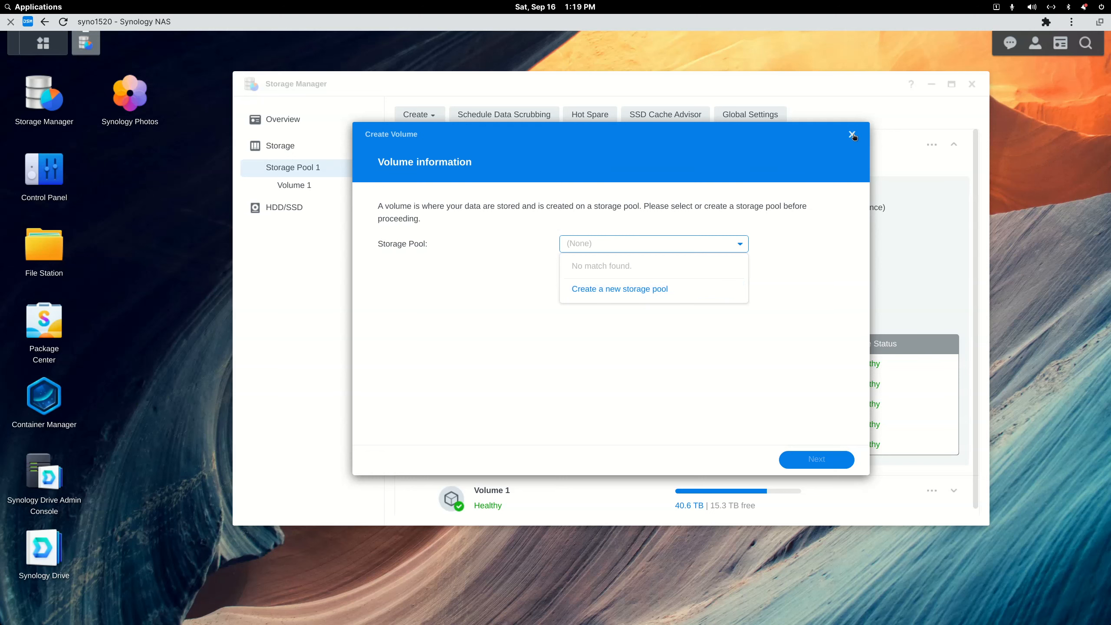
key("Escape")
key("Escape")
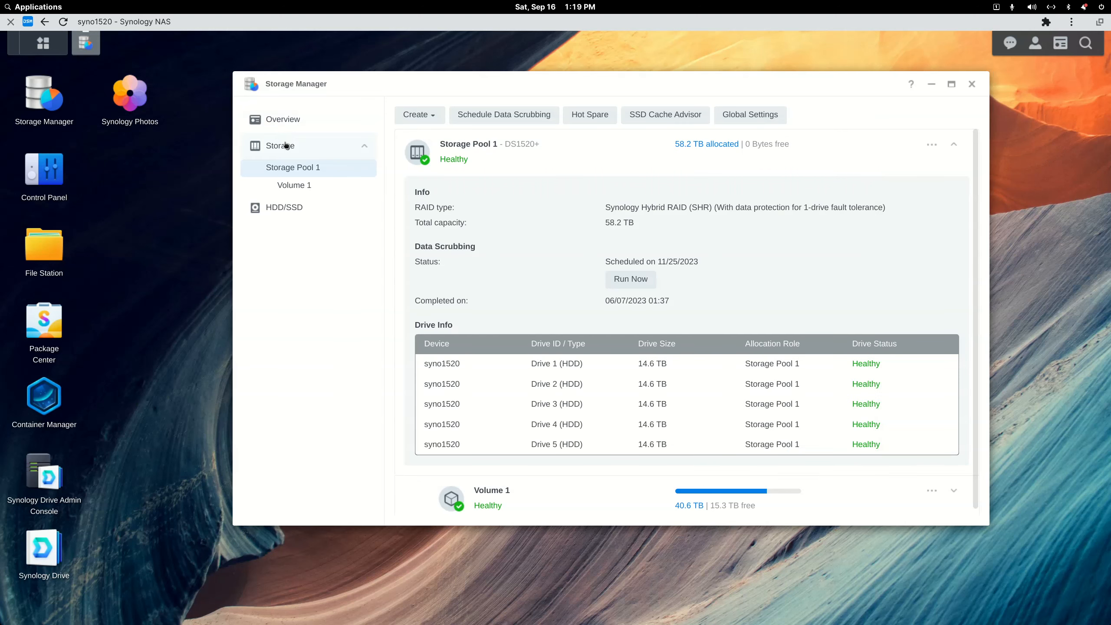
Start creating a volume and choose to create a new storage pool for it, proceeding to the pool properties.
left_click(423, 118)
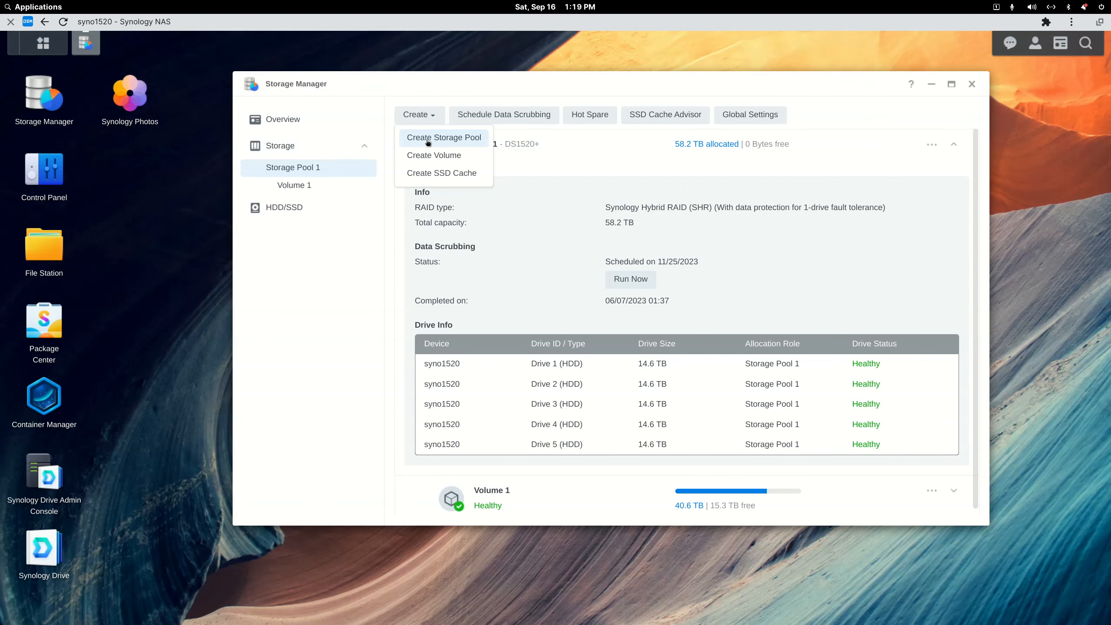
left_click(424, 155)
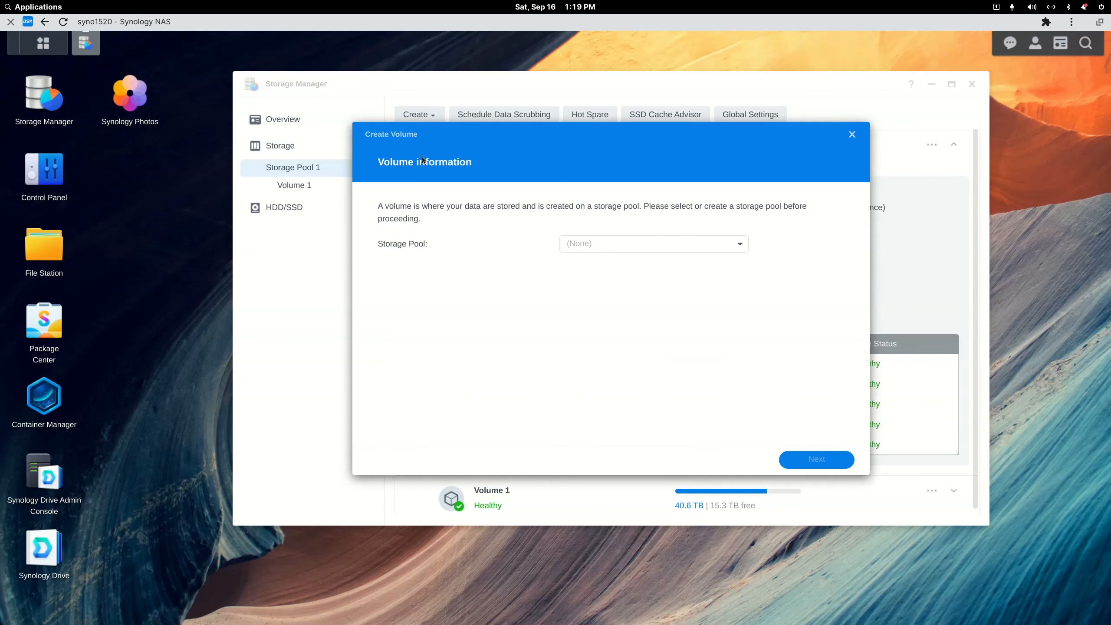
left_click(591, 246)
left_click(595, 288)
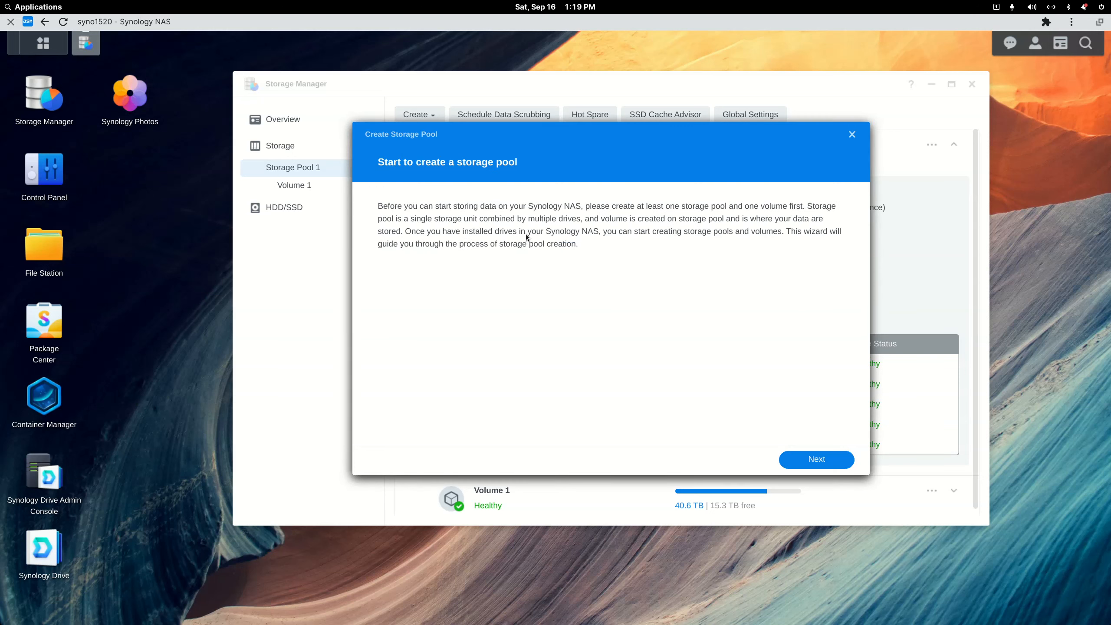
left_click(826, 461)
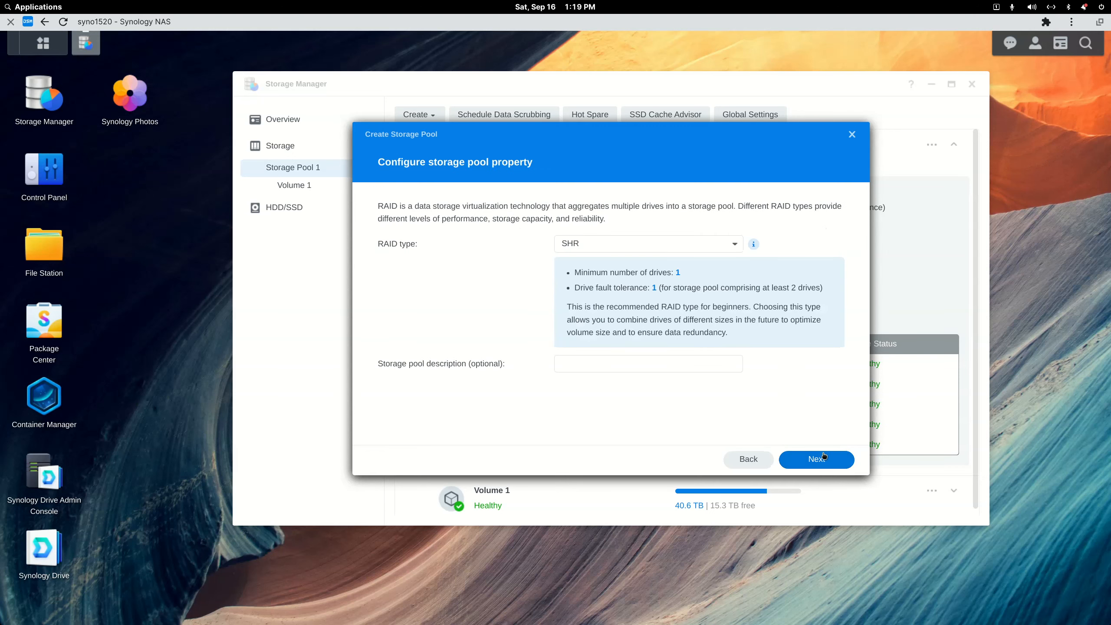
Keep the RAID type at SHR and set the storage pool description to "Storage Pool 2".
left_click(736, 244)
left_click(737, 244)
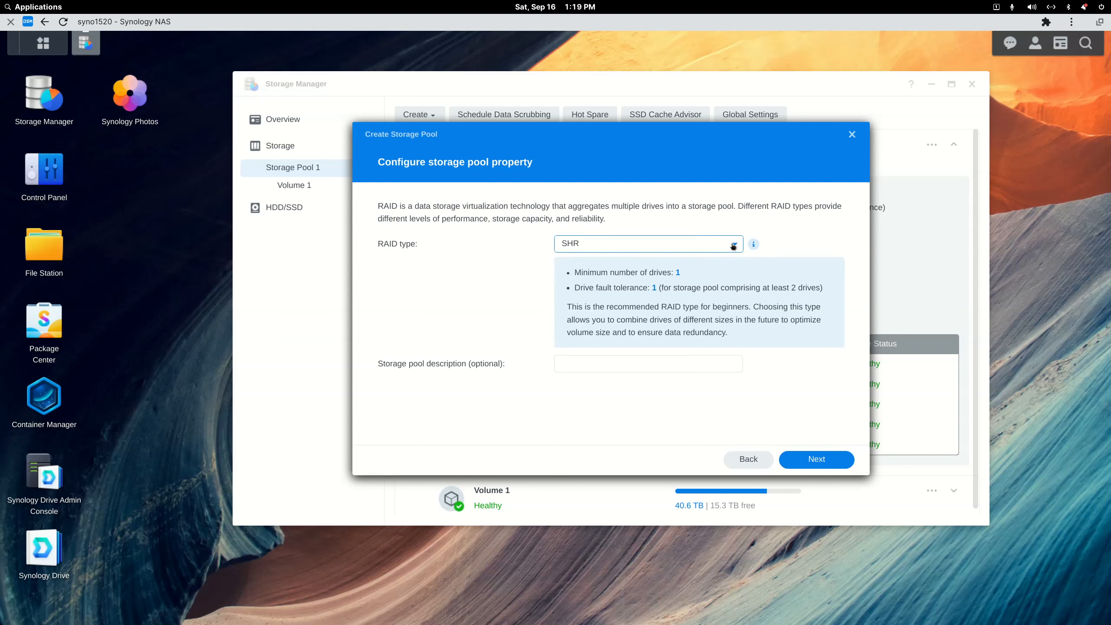
left_click(634, 366)
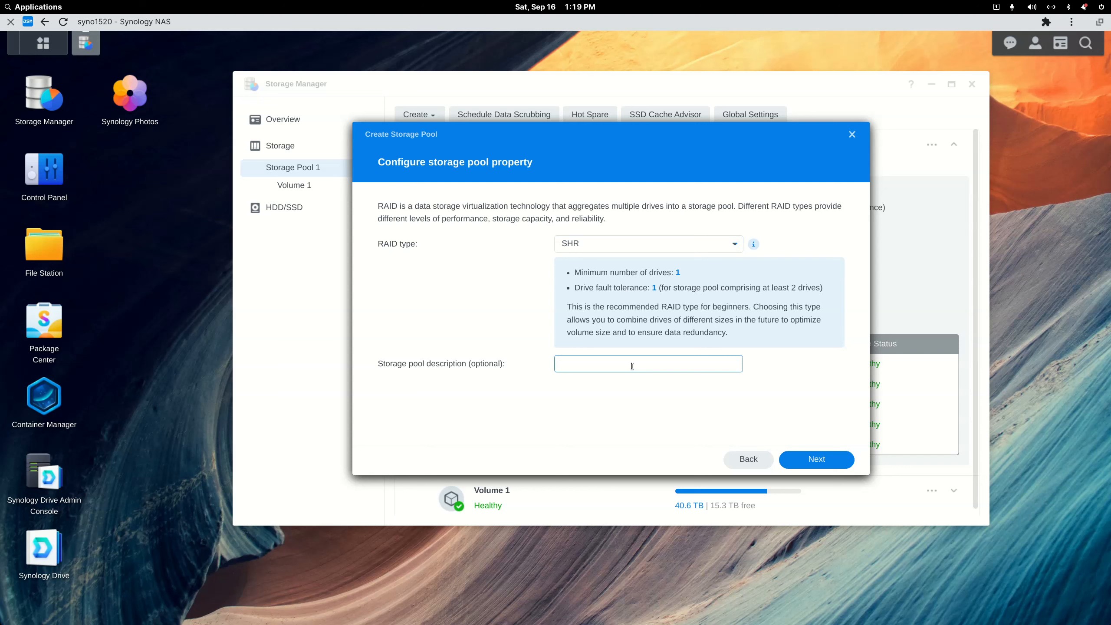
type("Storage Pool 2")
left_click(807, 461)
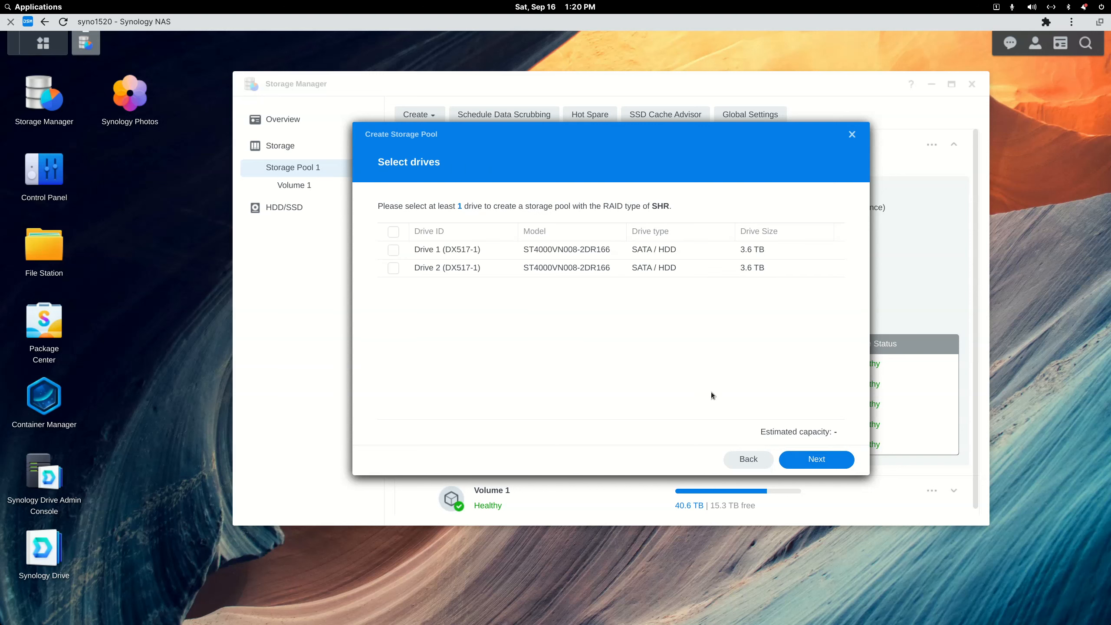
Select both Drive 1 and Drive 2 of the DX517-1 expansion unit for the pool and accept the expansion unit notice.
left_click(393, 250)
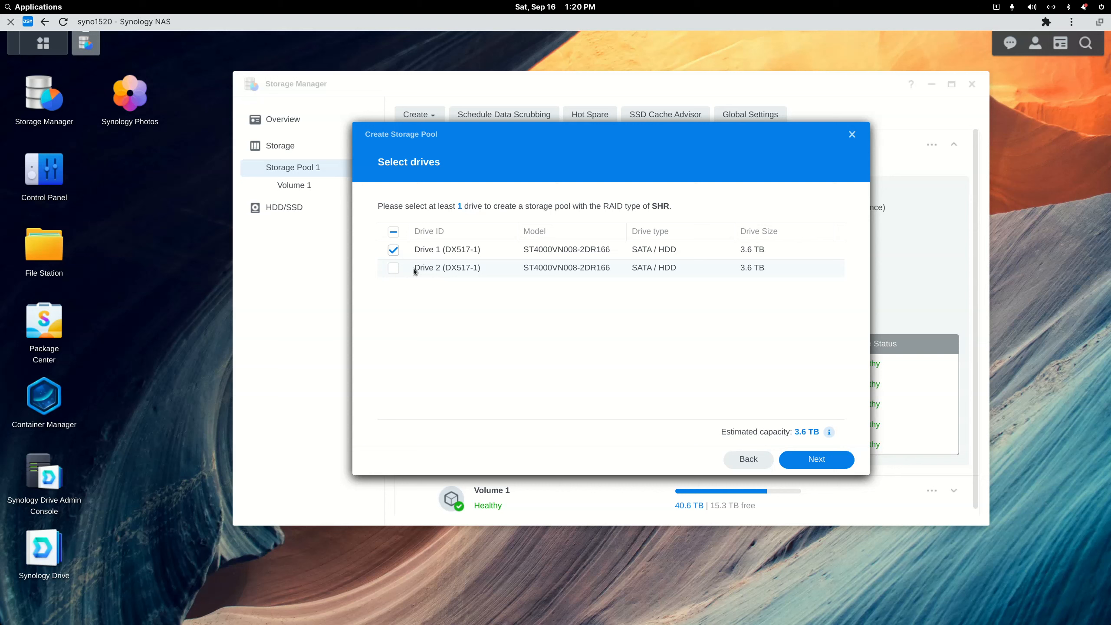
left_click(393, 267)
left_click(393, 268)
left_click(393, 249)
left_click(396, 235)
left_click(810, 460)
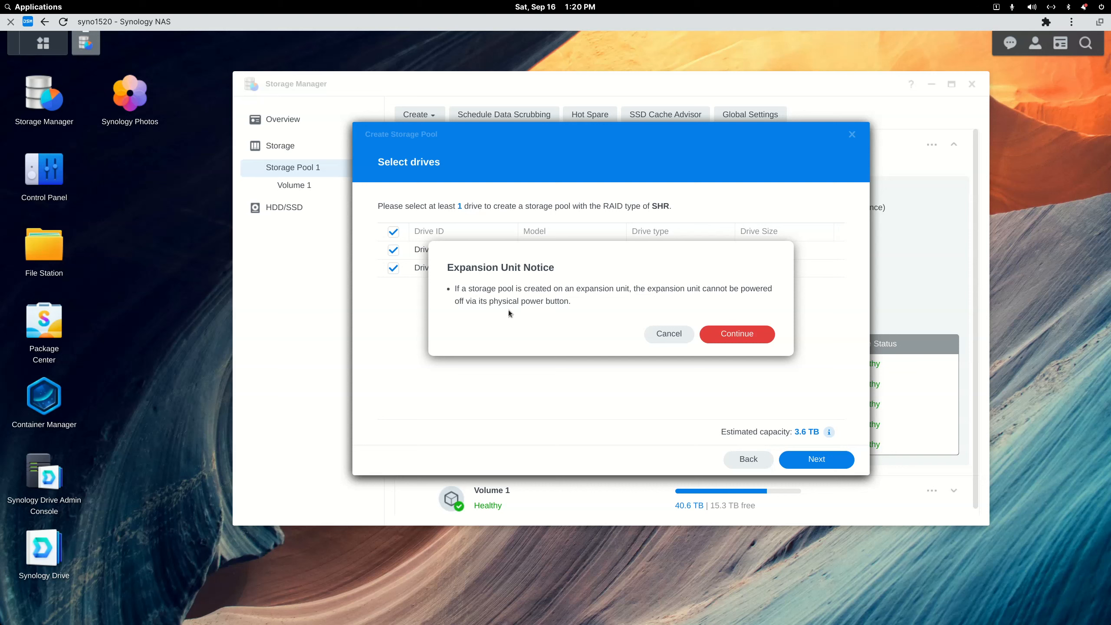
left_click(758, 338)
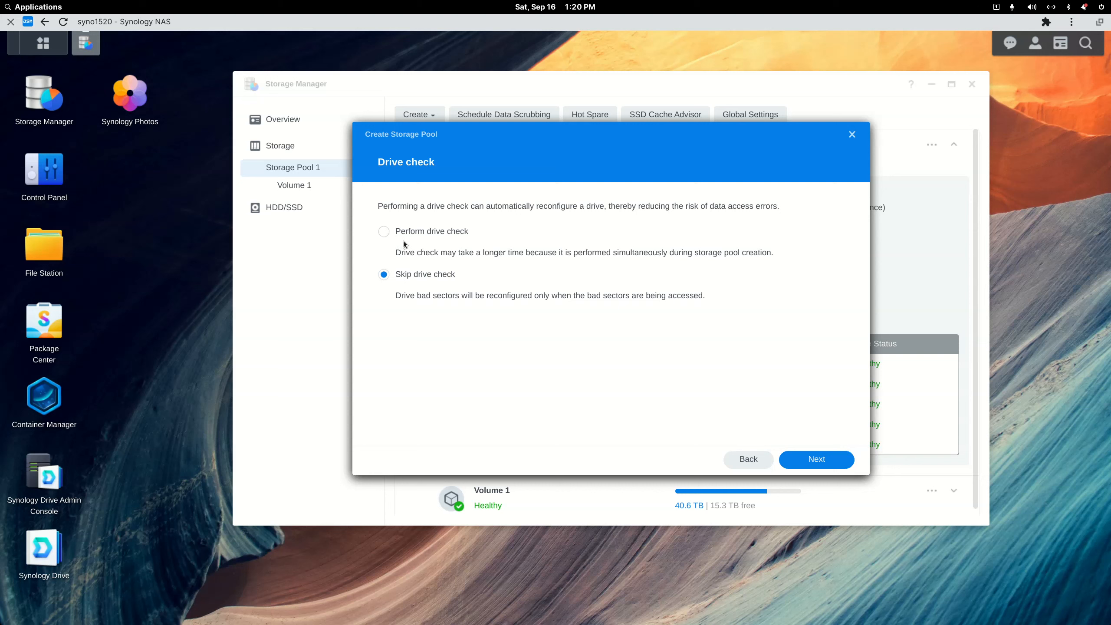
Choose to perform a drive check, apply the storage pool settings and confirm erasing the data on the added drives.
left_click(390, 234)
left_click(811, 461)
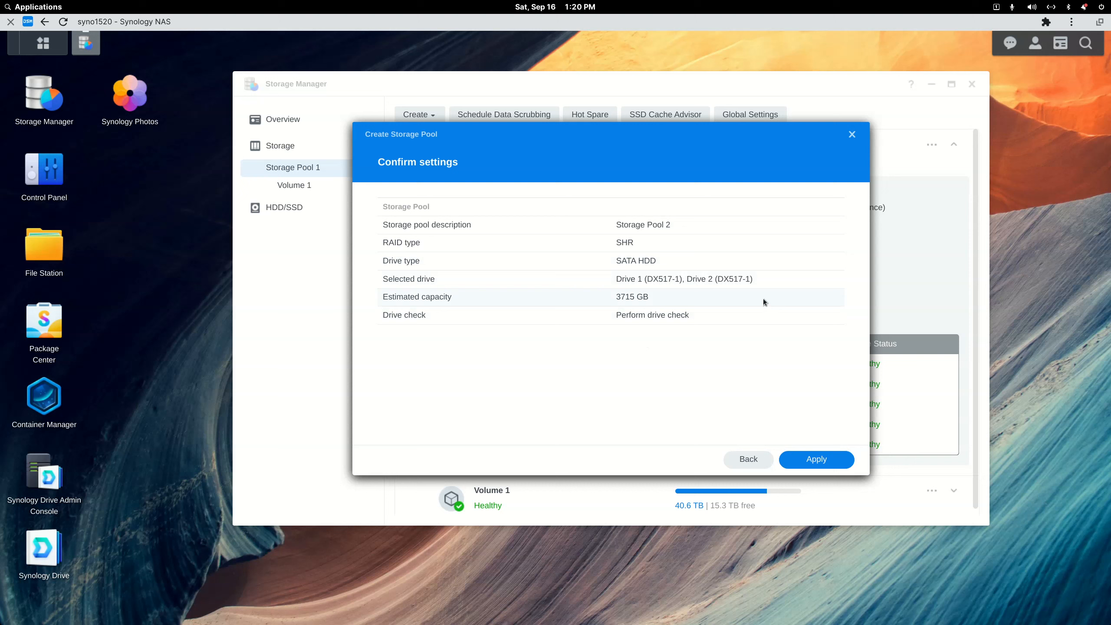
left_click(811, 462)
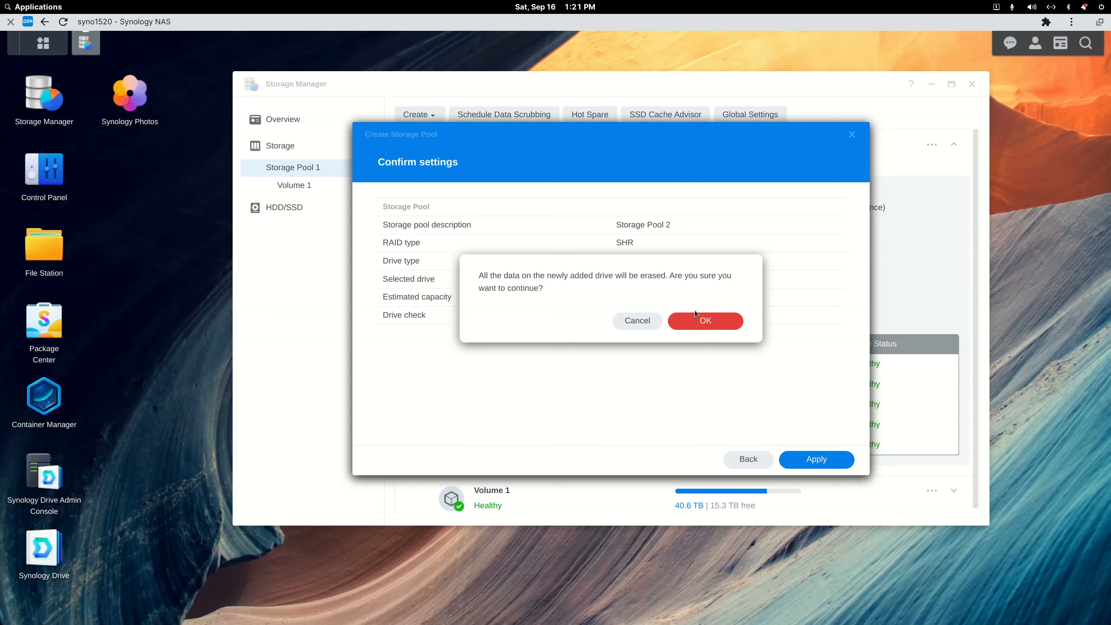
left_click(706, 321)
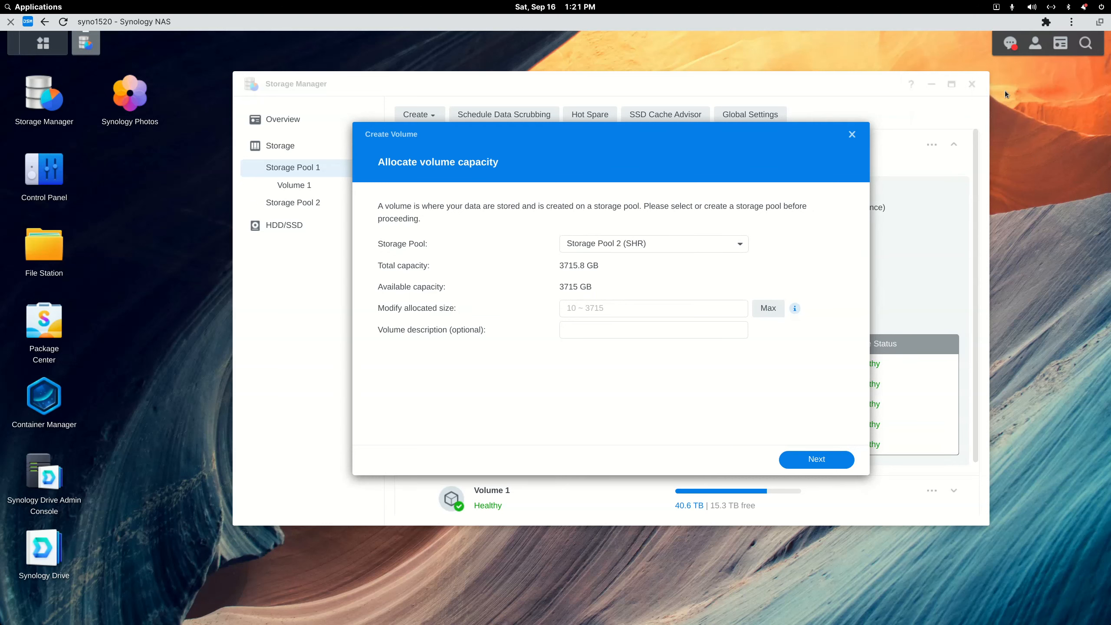
Open the system notifications to check the messages about the new storage pool.
left_click(1033, 47)
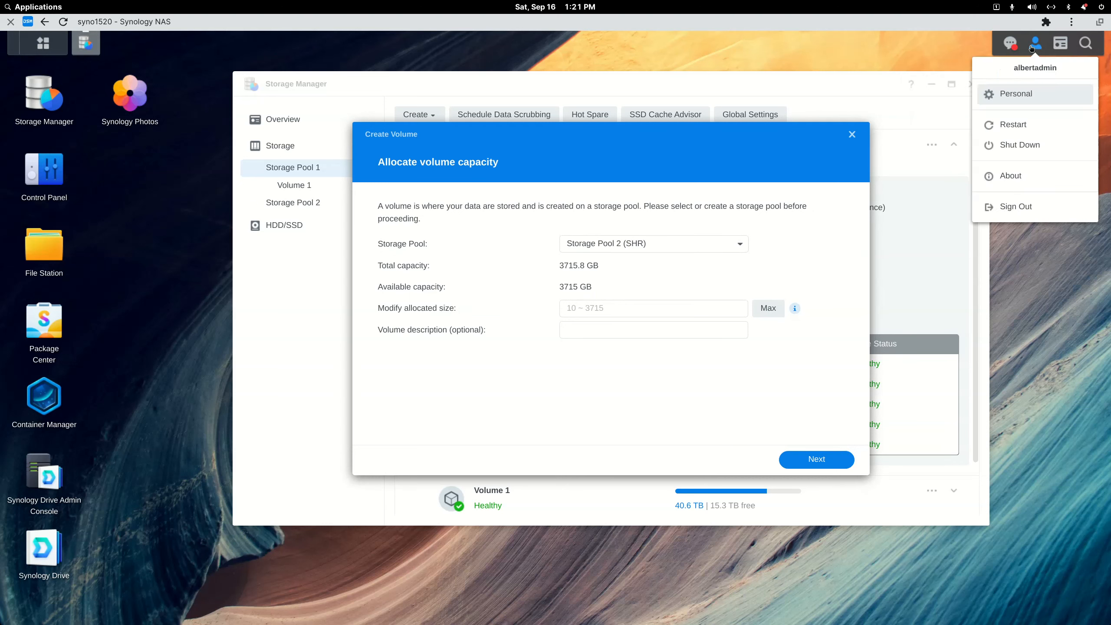
left_click(1009, 44)
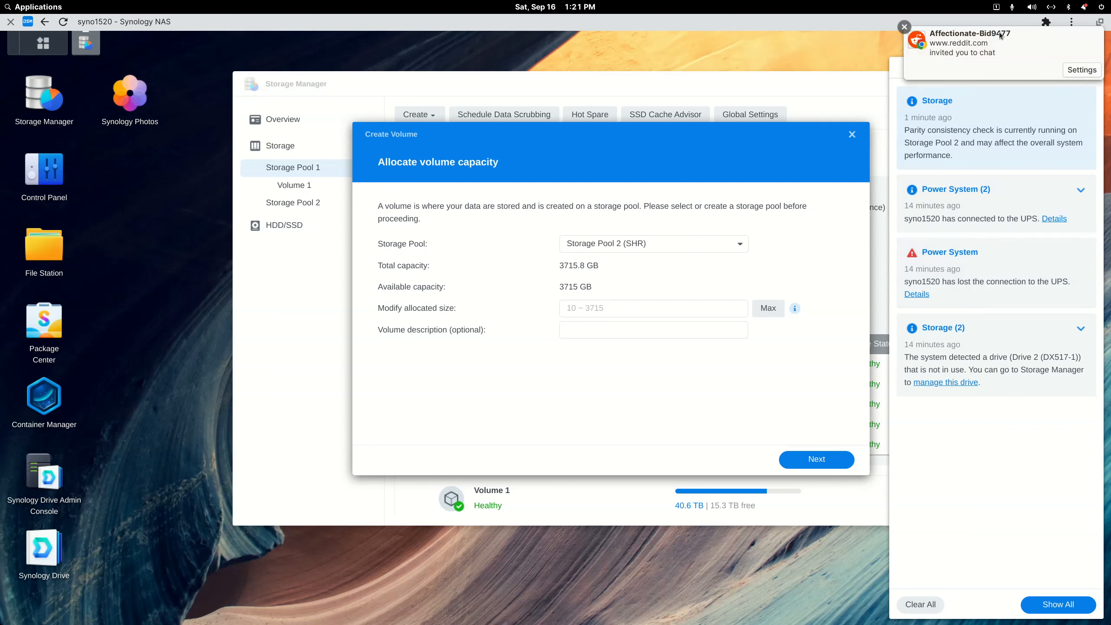
Dismiss the chat invitation pop-up and clear all desktop notifications.
left_click(903, 29)
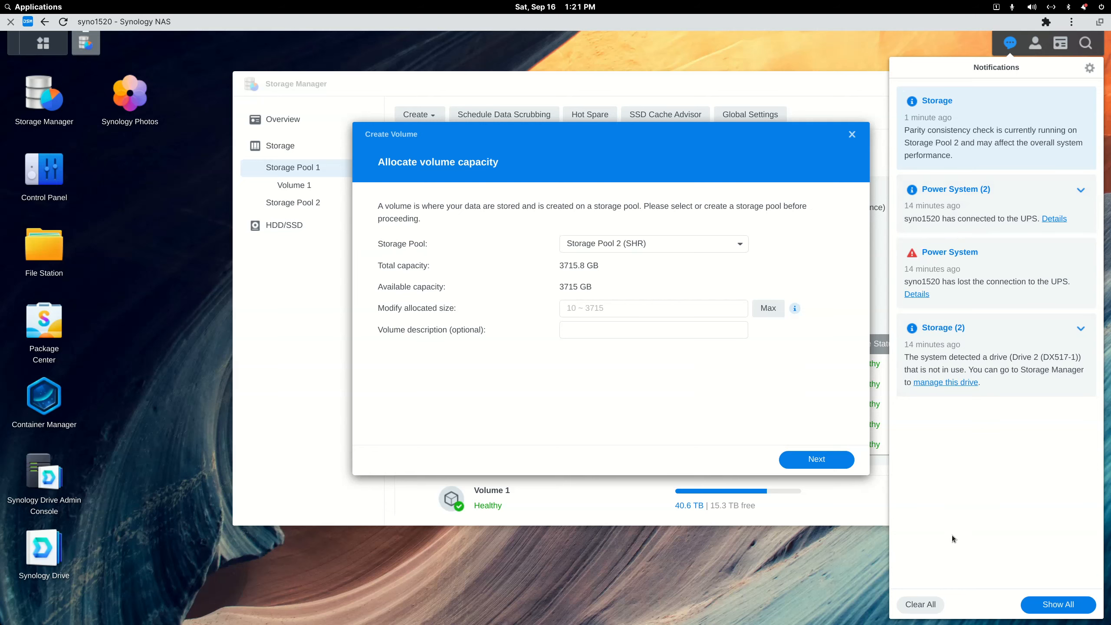
left_click(921, 607)
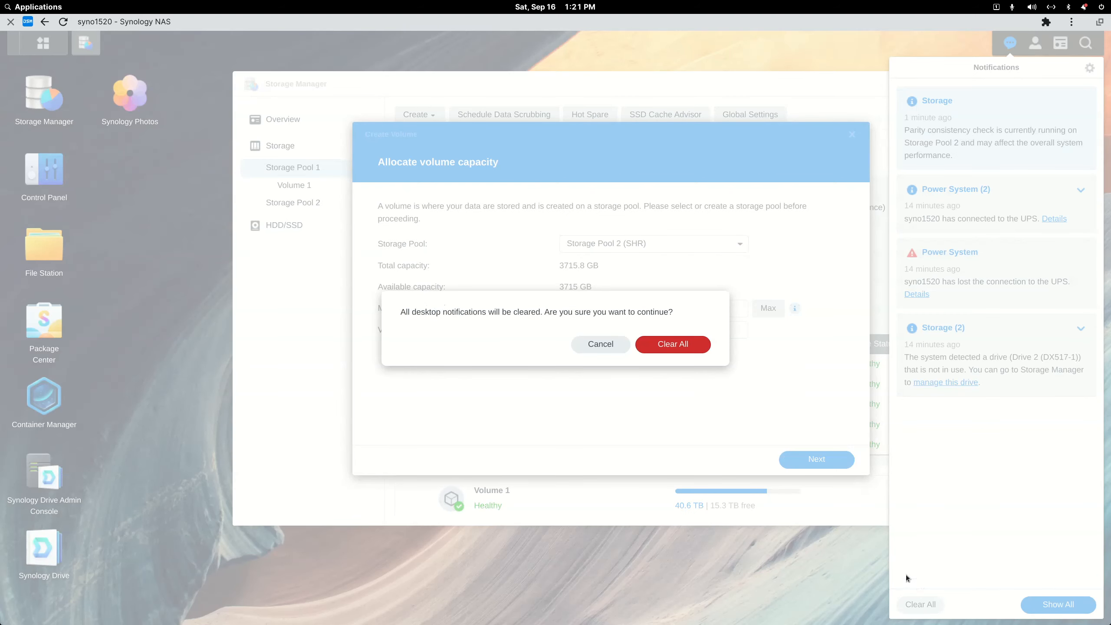
left_click(689, 343)
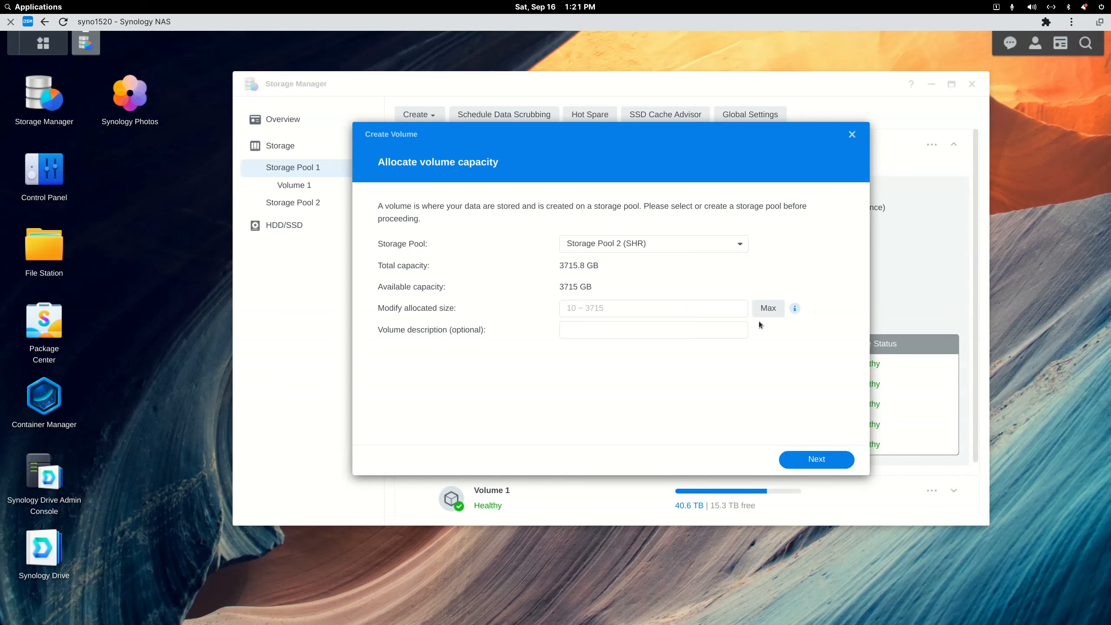
Allocate the maximum 3715 GB of Storage Pool 2 to the new volume and describe it as "Volume 2".
left_click(769, 309)
left_click(747, 247)
left_click(747, 246)
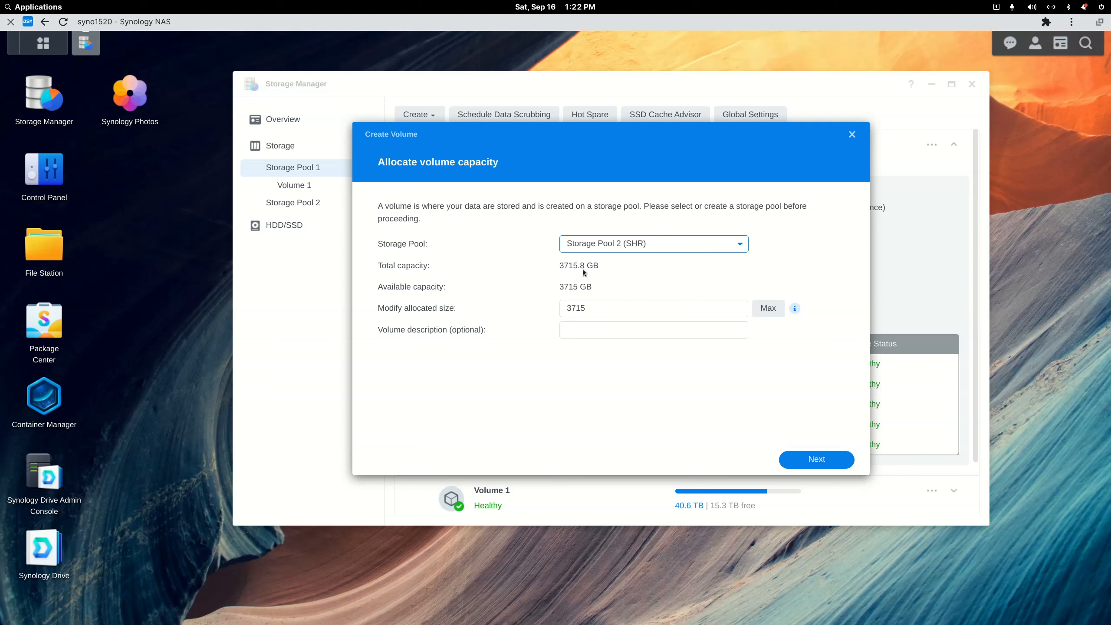
left_click(616, 334)
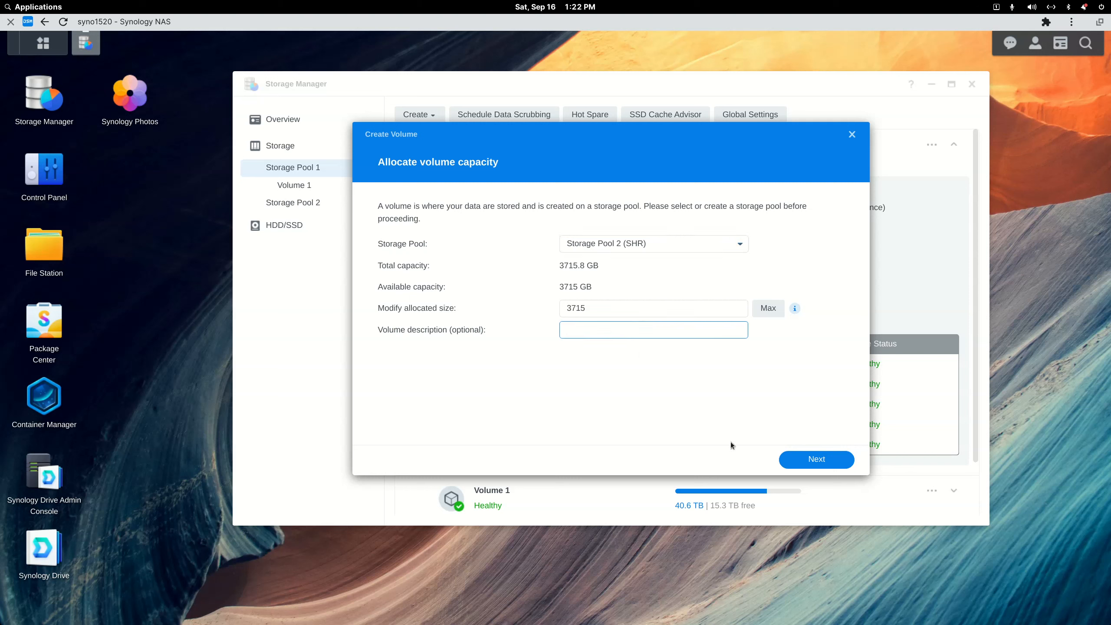
type("Volume 2")
left_click(816, 459)
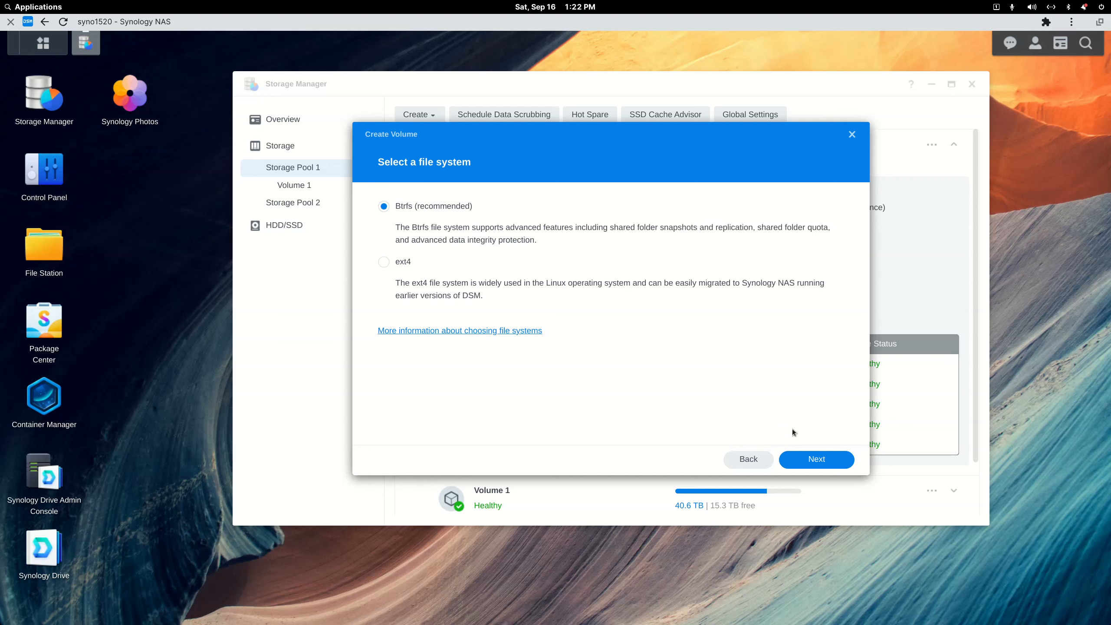
Keep Btrfs as the file system, leave the volume unencrypted, apply the settings and check the new volume in the storage list.
left_click(810, 464)
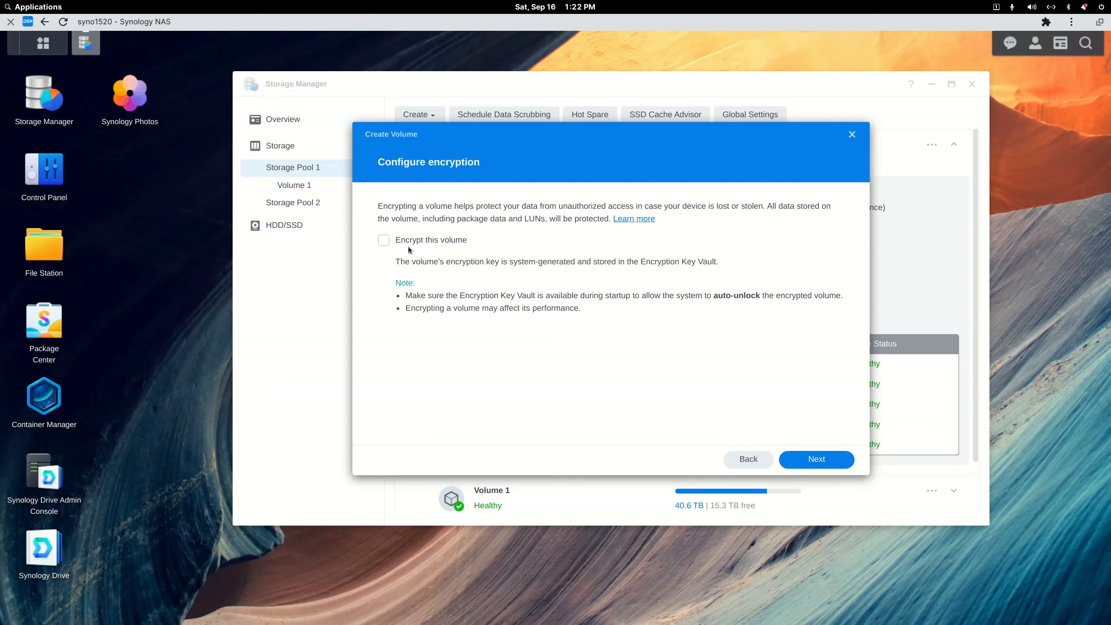
left_click(820, 464)
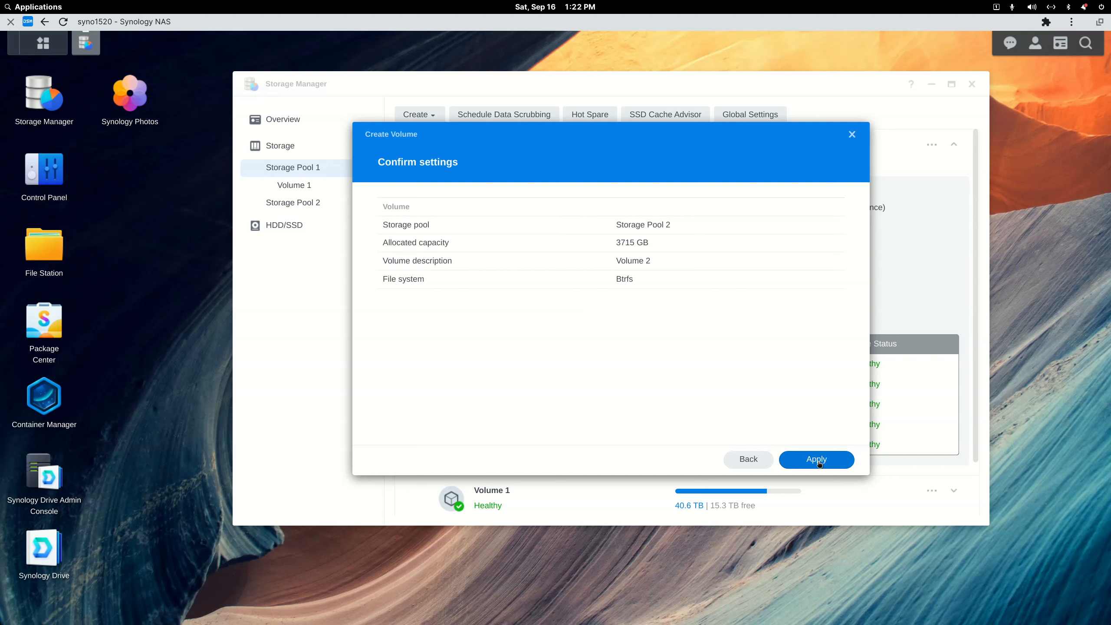
left_click(819, 464)
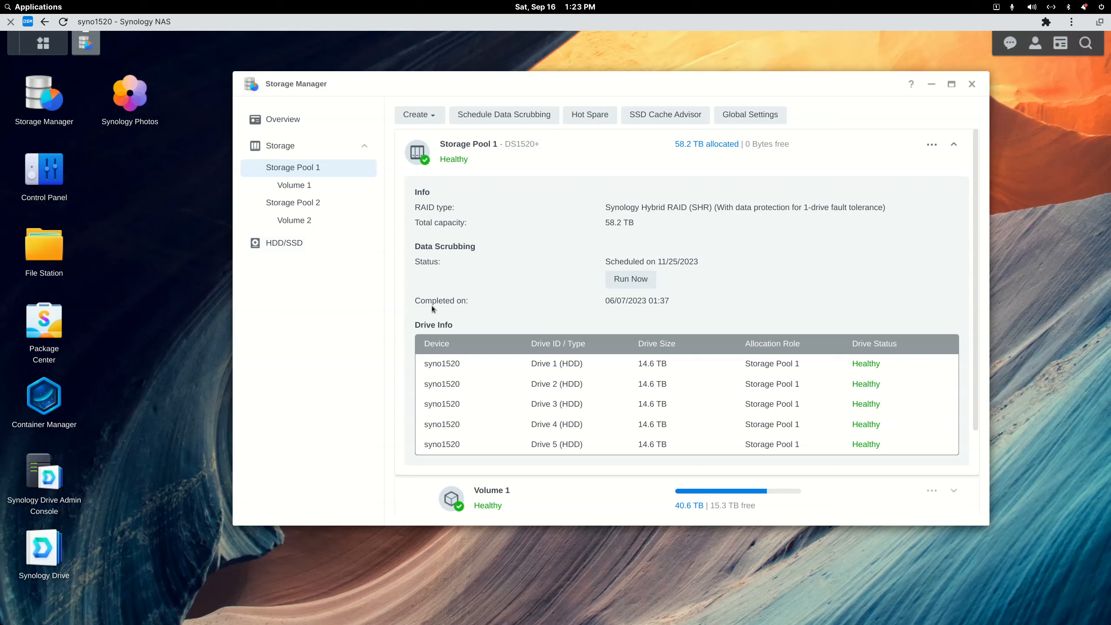
scroll(432, 309, "down", 3)
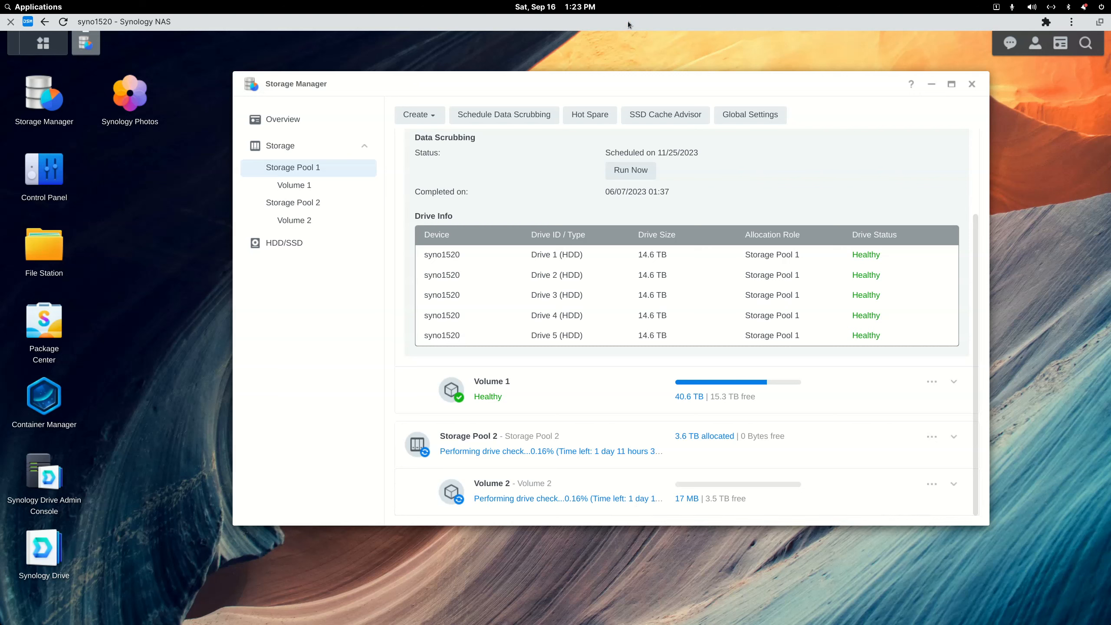
Switch to the Synology DSM app of the other NAS and show its desktop in a maximized window.
left_click(44, 8)
type("dsm")
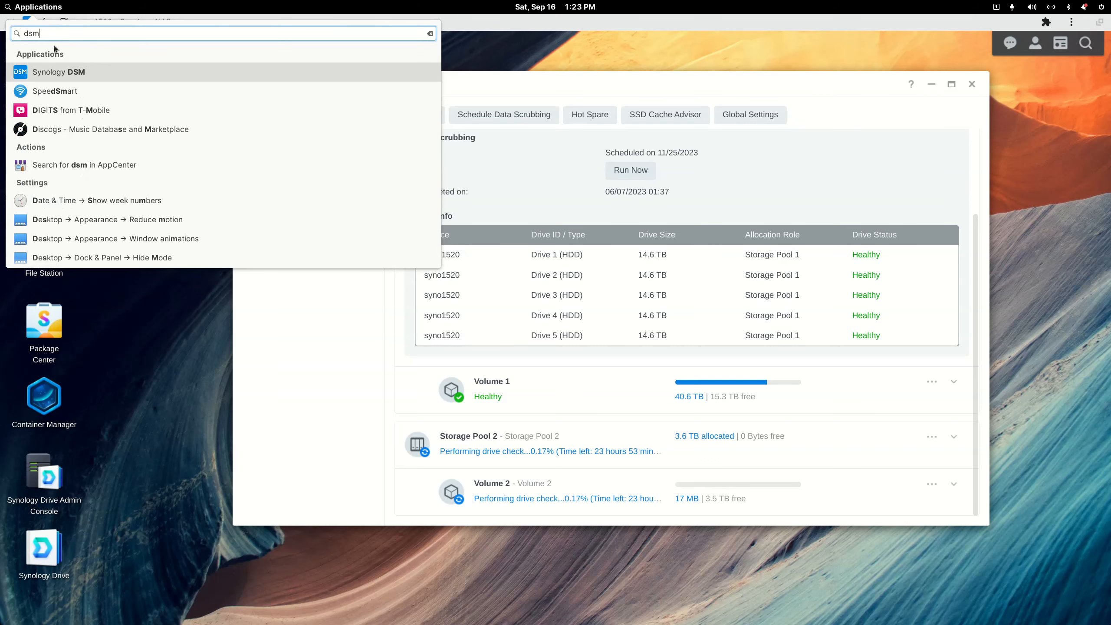
left_click(56, 74)
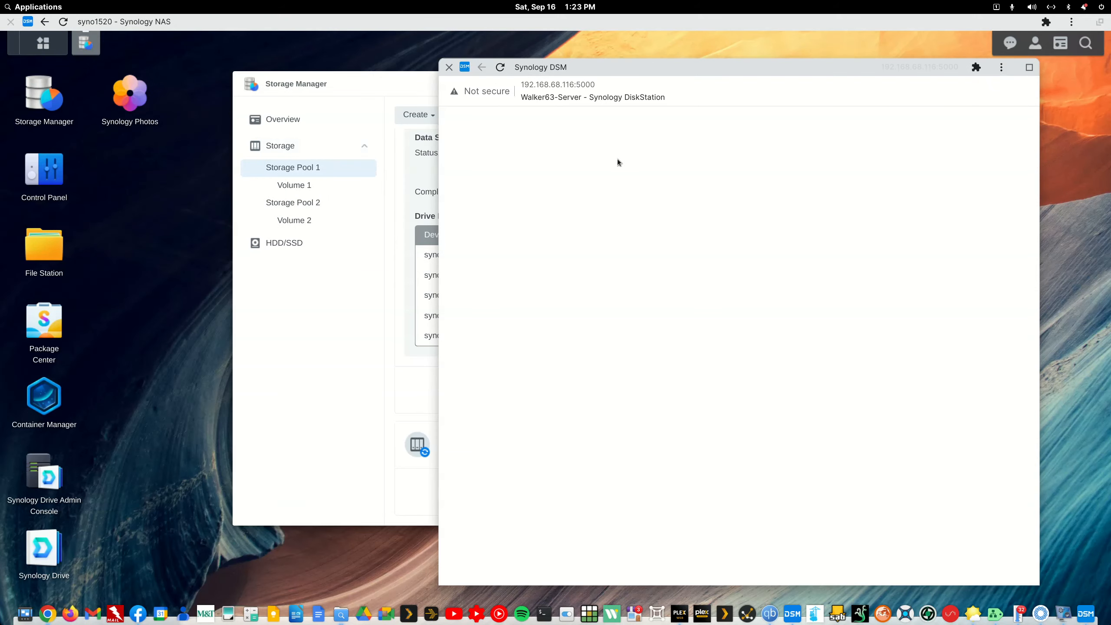
key("ctrl+w")
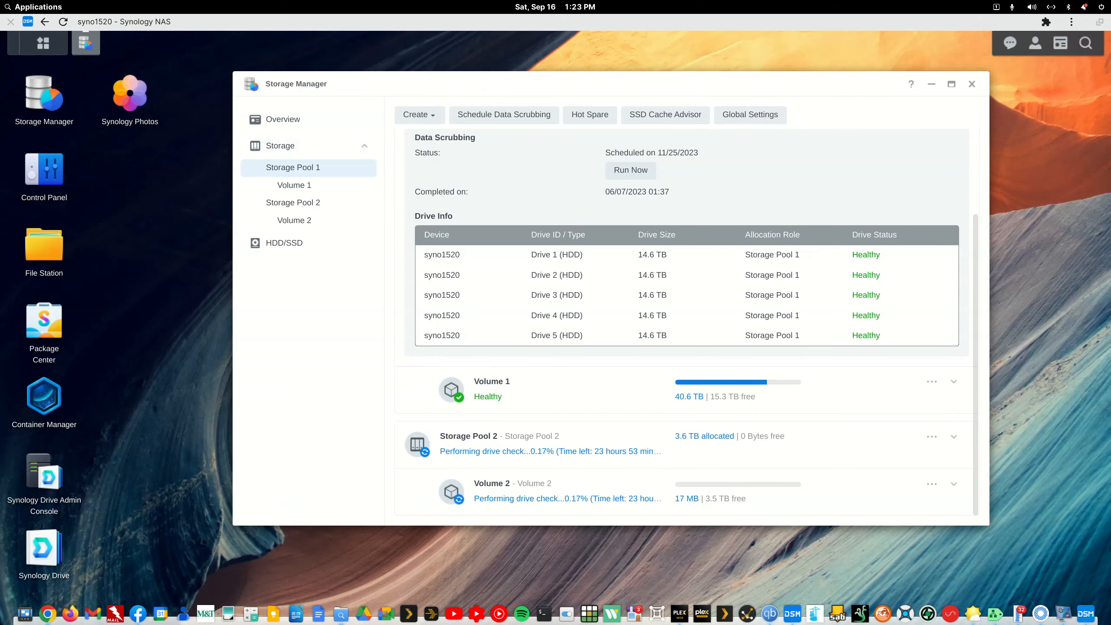
left_click_drag(1107, 55, 504, 54)
double_click(504, 54)
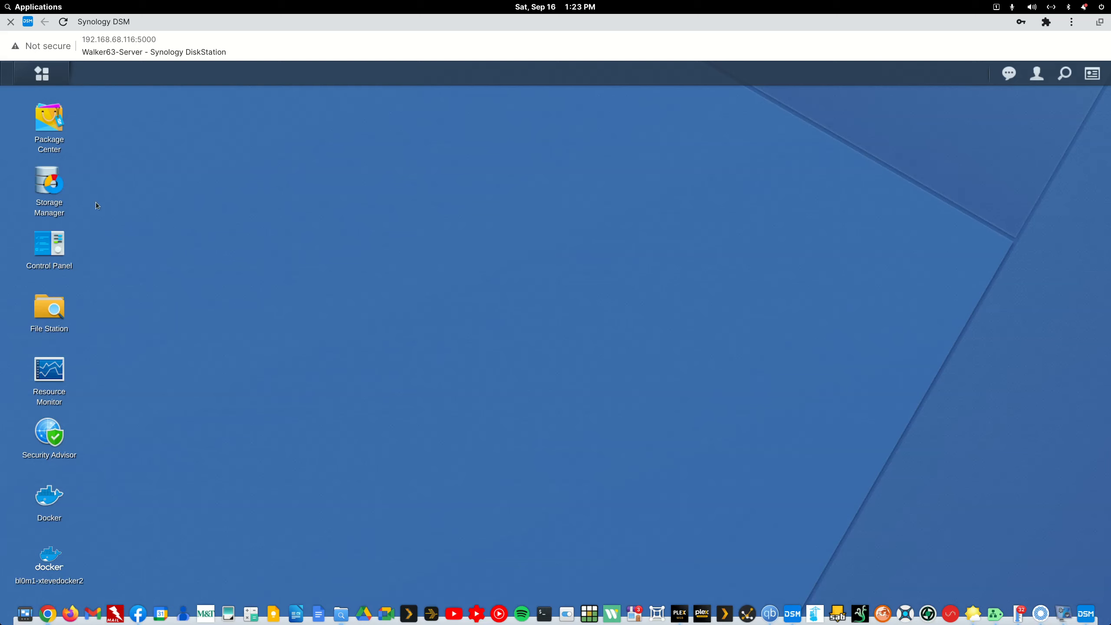
Open File Station and create a folder named "TestforVideo" inside the Android APK Save shared folder.
left_click(51, 308)
left_click_drag(253, 155, 506, 131)
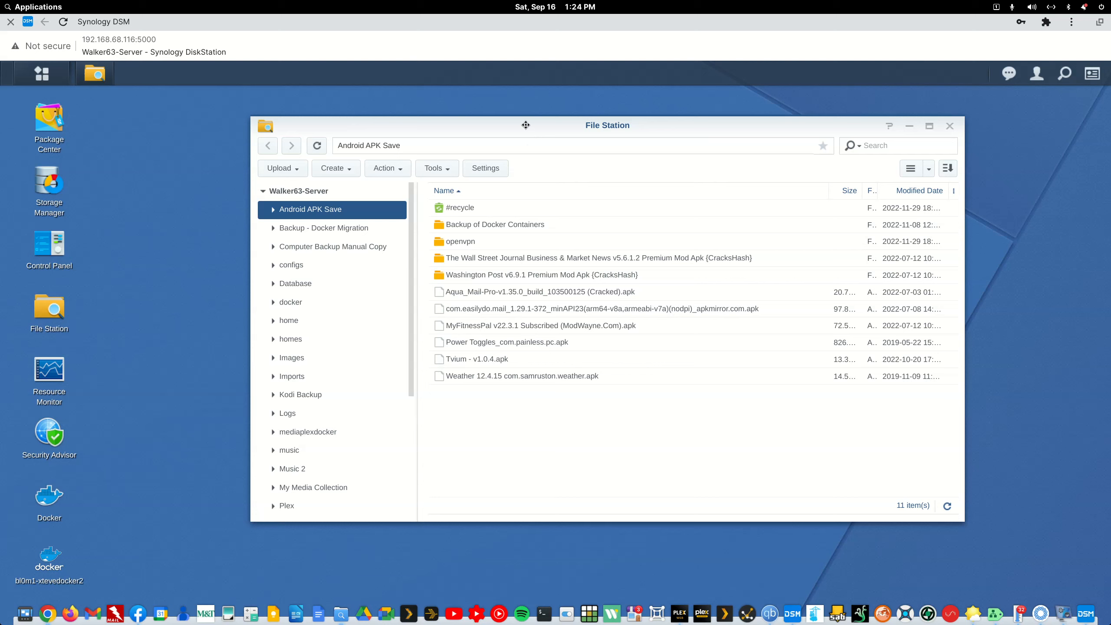
left_click(340, 170)
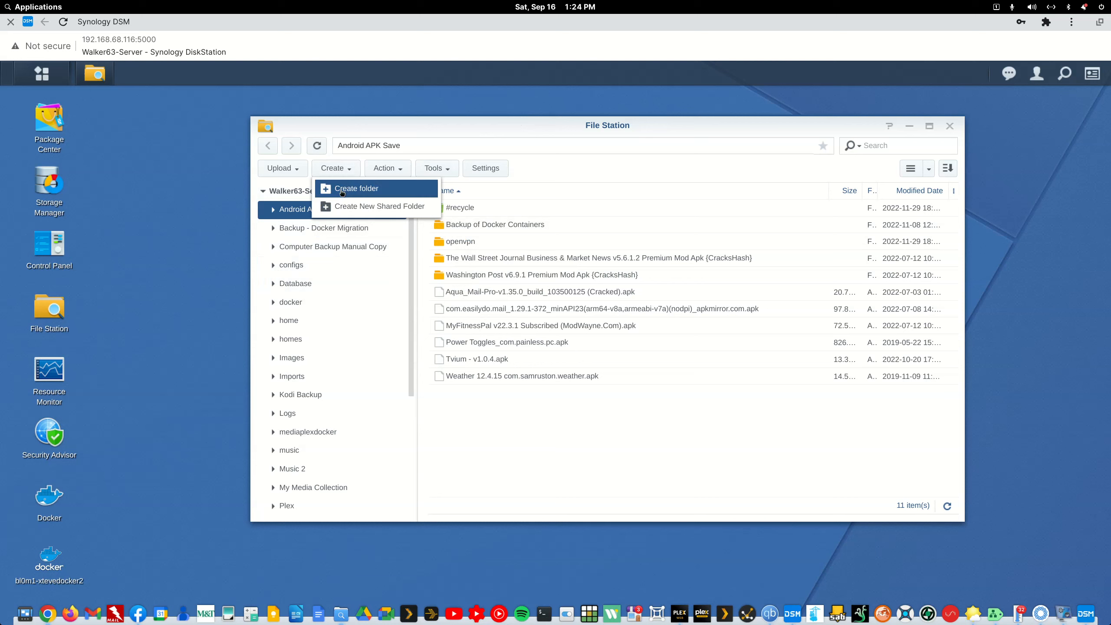
left_click(342, 189)
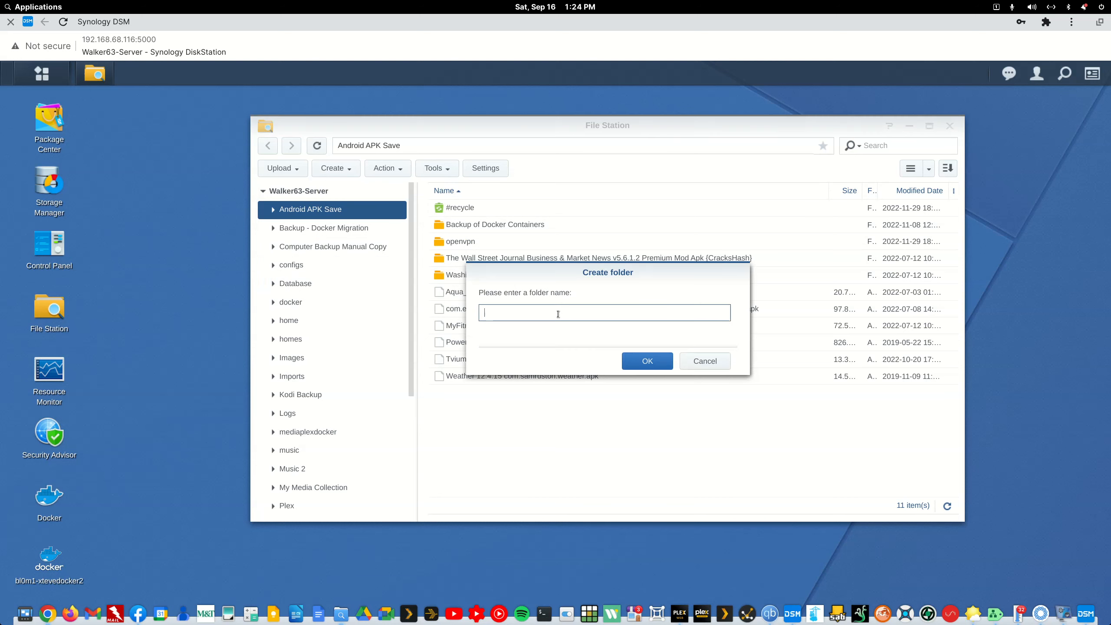
type("TestforVideo")
left_click(639, 362)
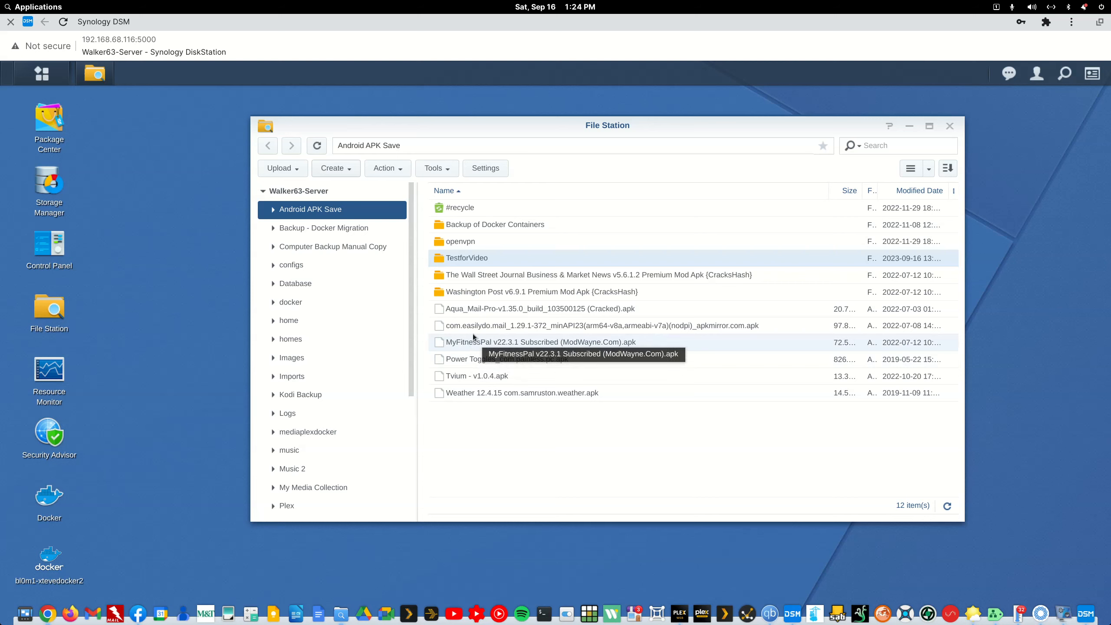
Set up a new shared folder named "testforvideo" with Volume 2 as its location, then cancel the wizard.
left_click(336, 168)
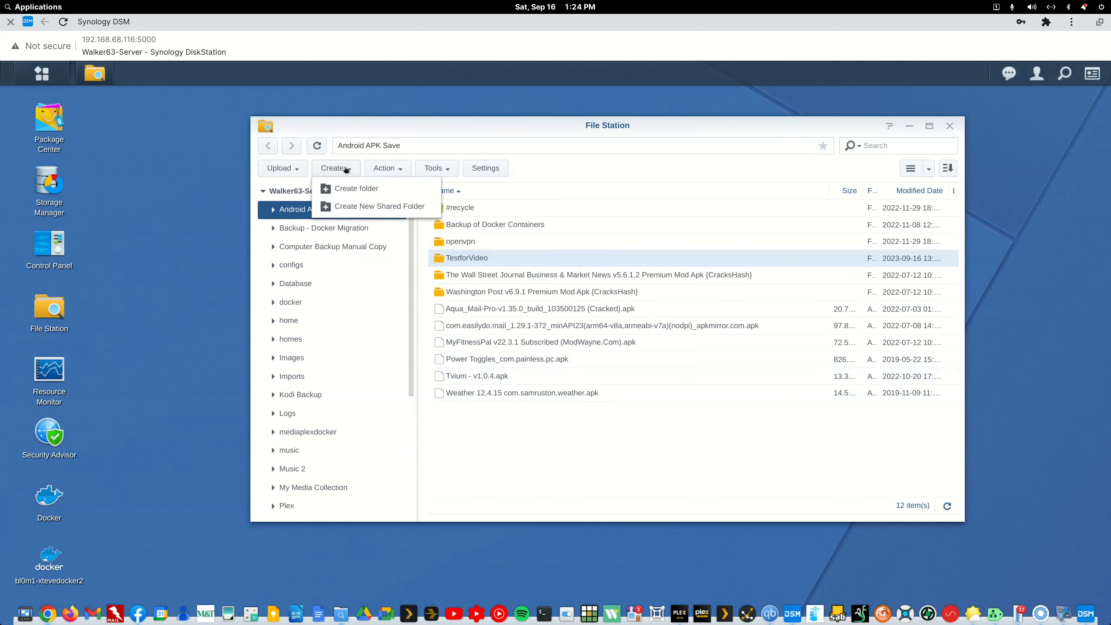
left_click(346, 169)
left_click(346, 169)
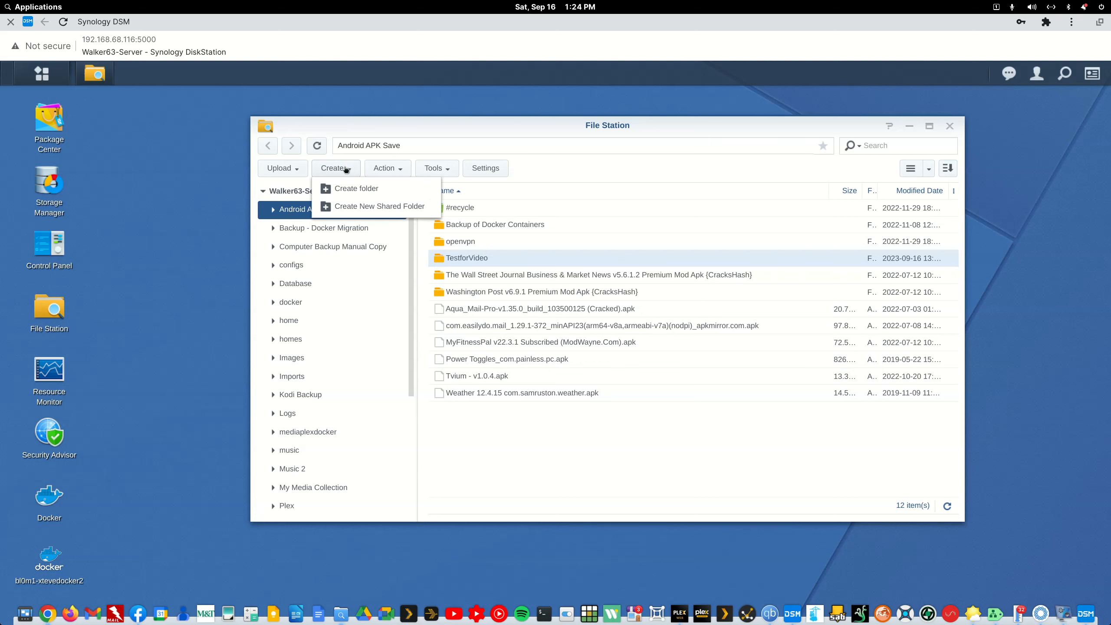
left_click(346, 207)
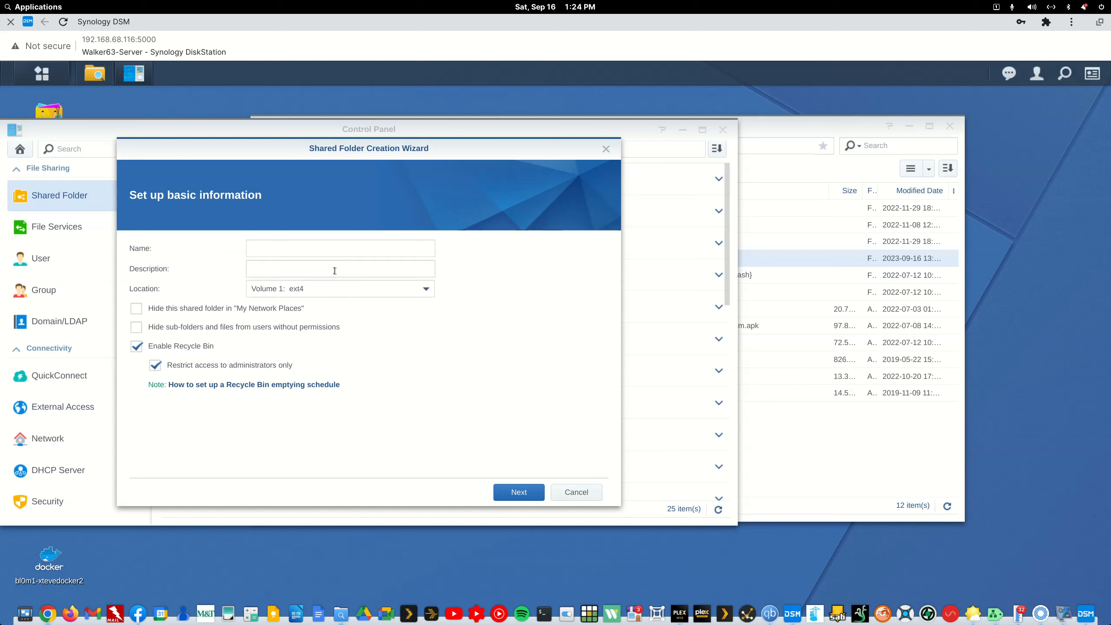
left_click(332, 252)
type("Te")
key("BackSpace")
key("BackSpace")
type("testforvideo")
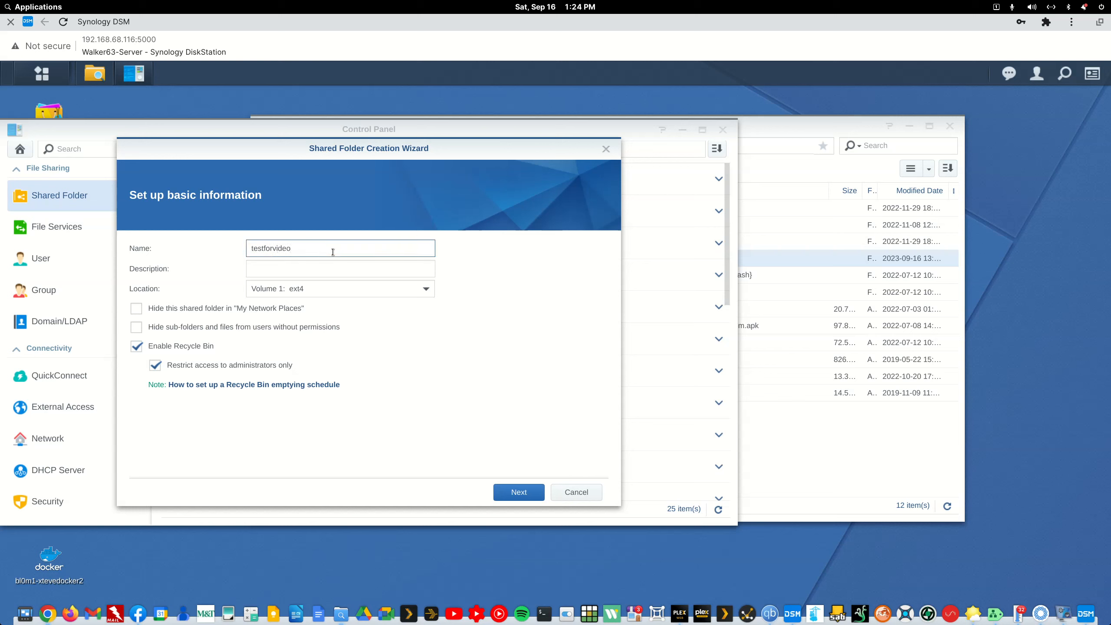
left_click(306, 291)
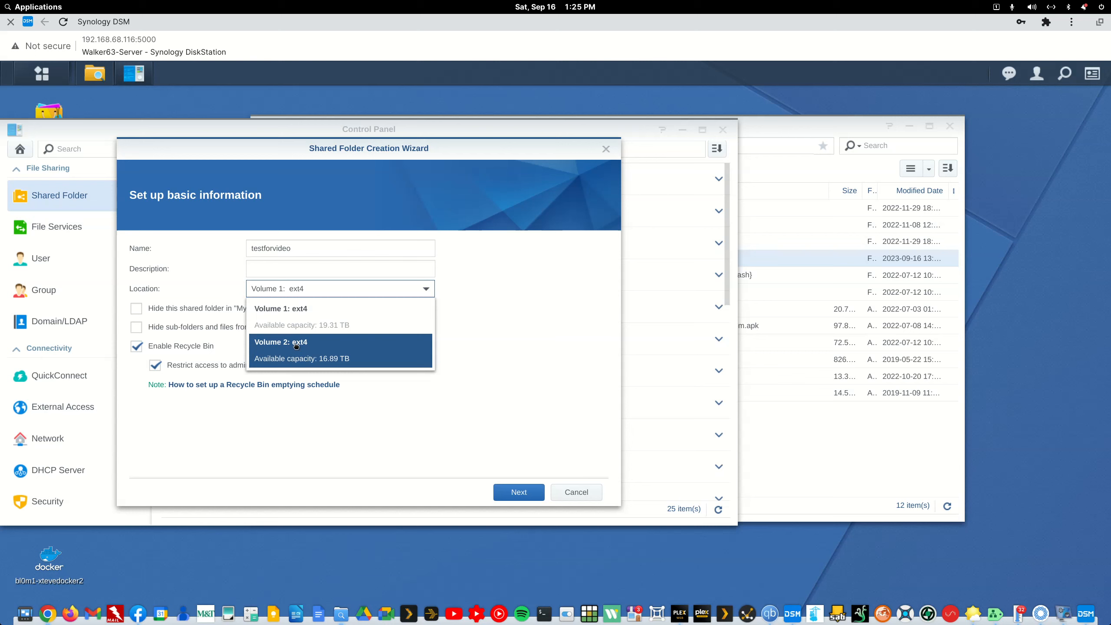
left_click(296, 344)
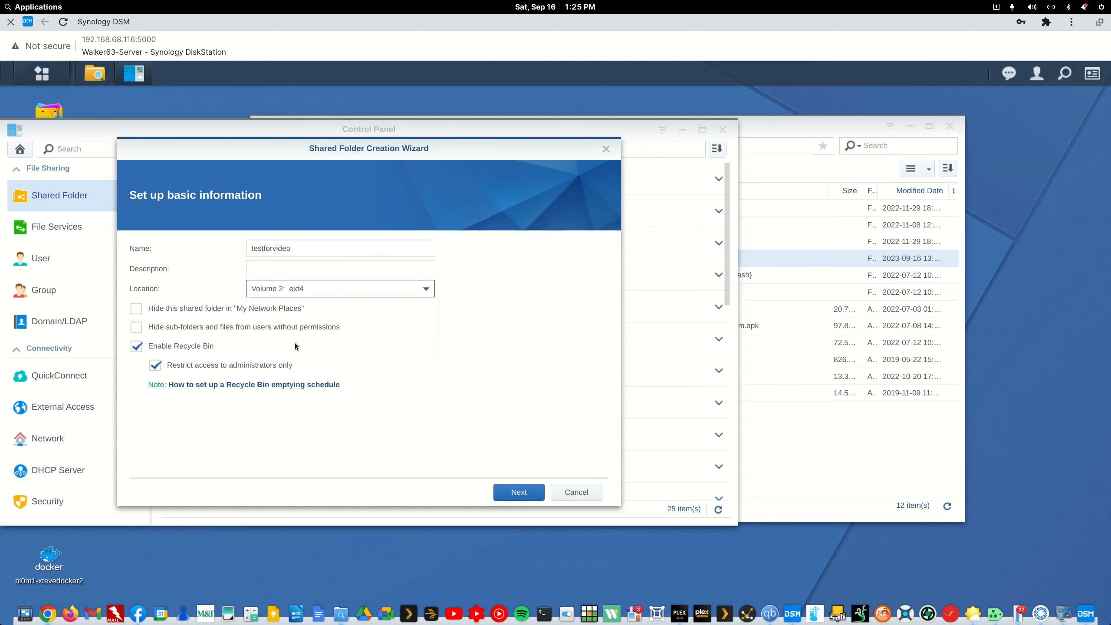
left_click(575, 490)
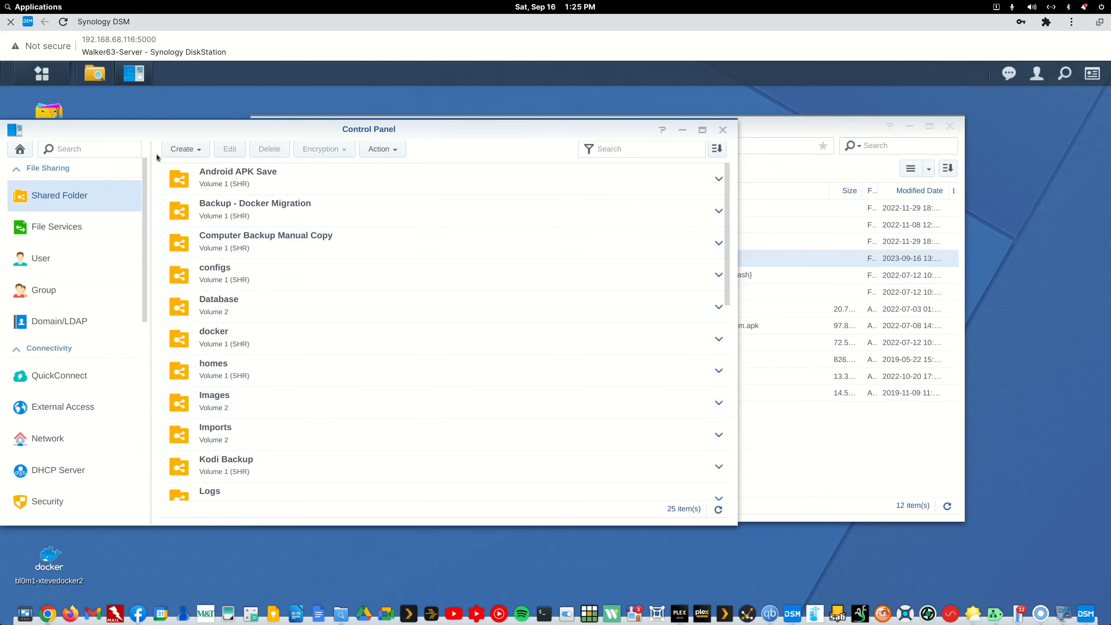
Open another File Station window and examine the list of shared folders and the volumes they are stored on.
left_click_drag(277, 134, 427, 122)
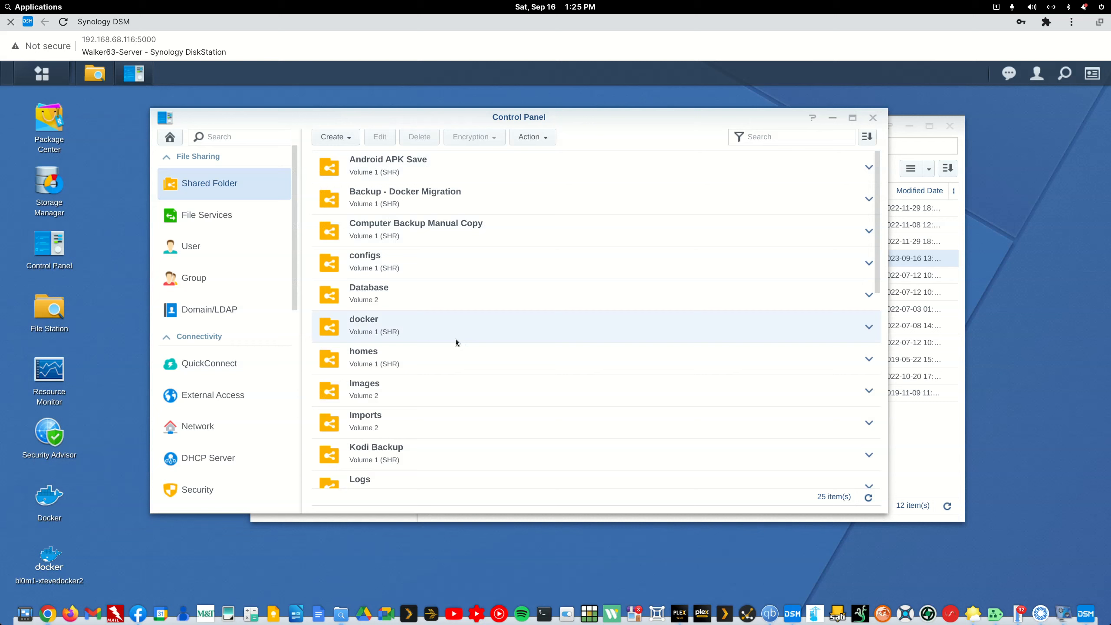
left_click(50, 307)
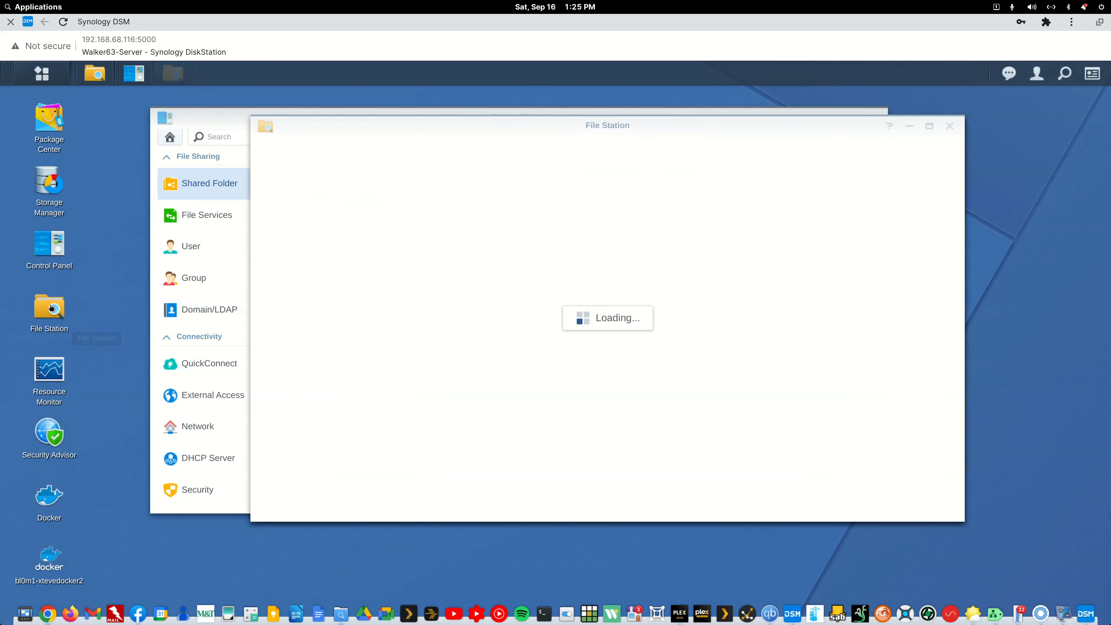
scroll(343, 375, "down", 4)
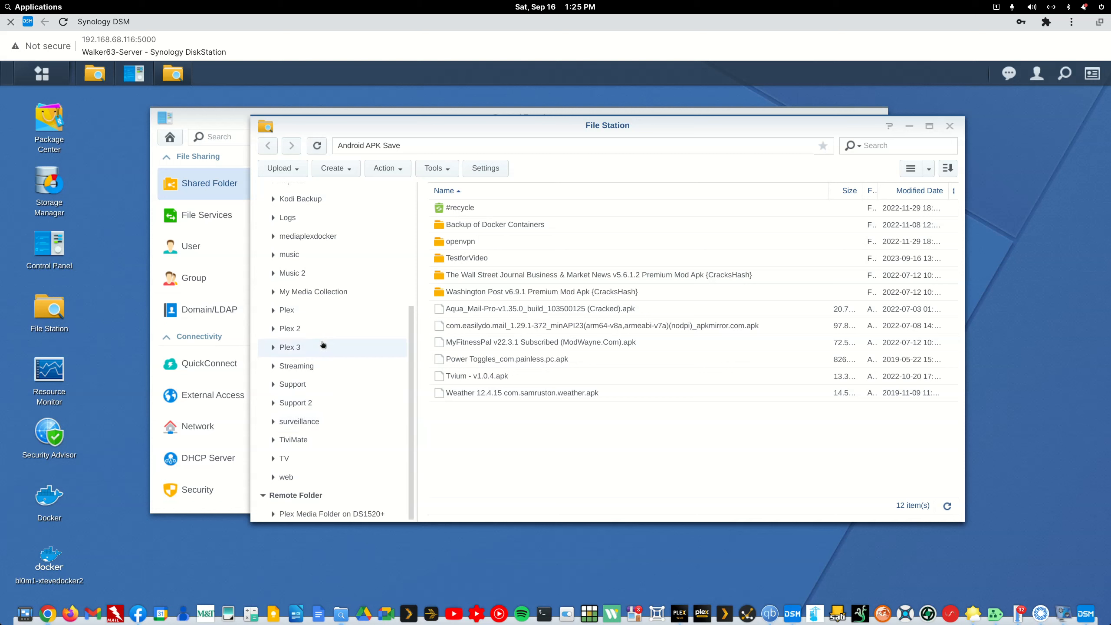
scroll(324, 344, "up", 5)
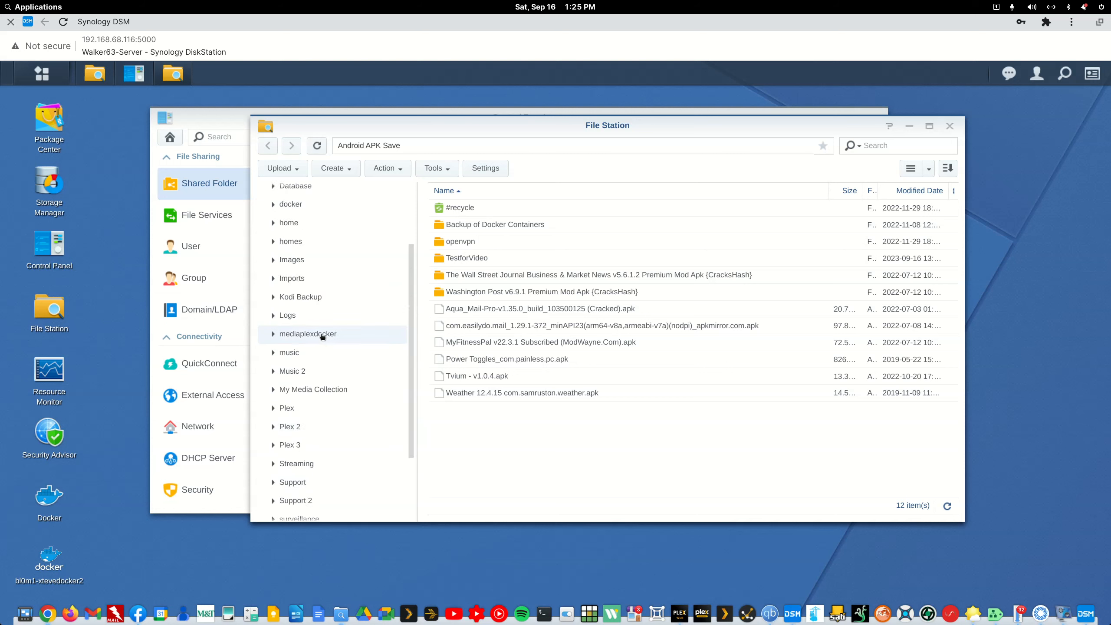
scroll(321, 375, "down", 3)
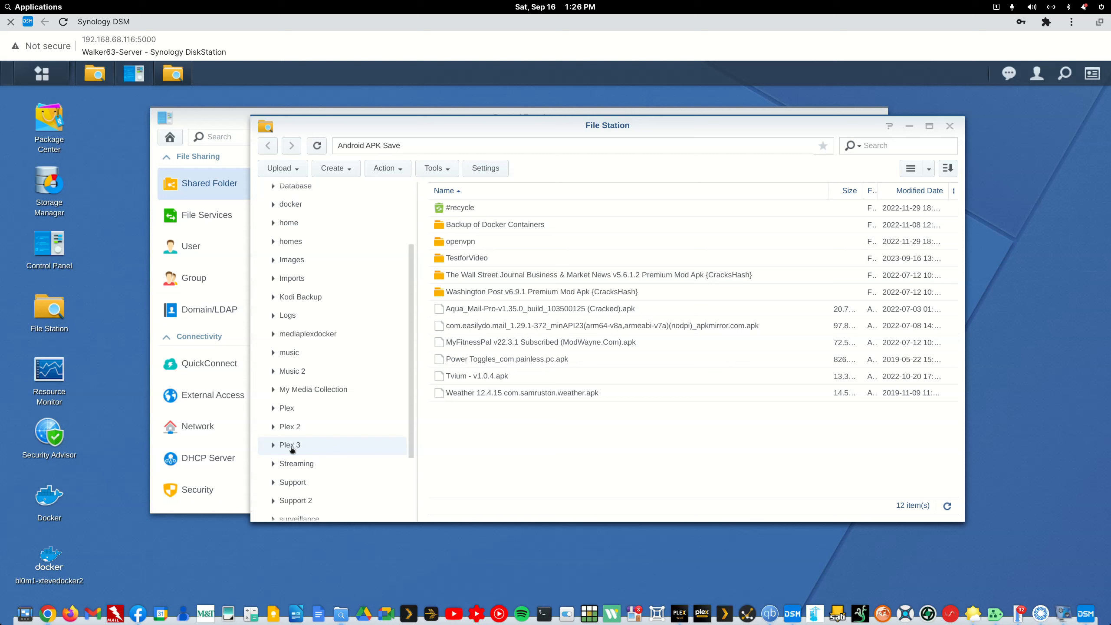
scroll(345, 466, "down", 3)
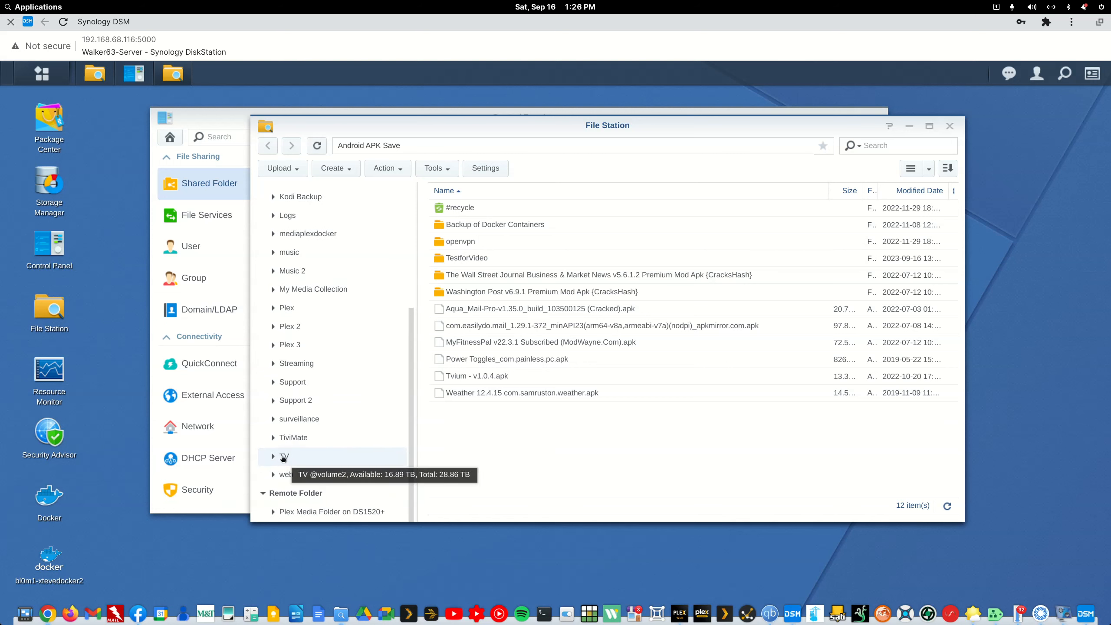
scroll(285, 459, "up", 5)
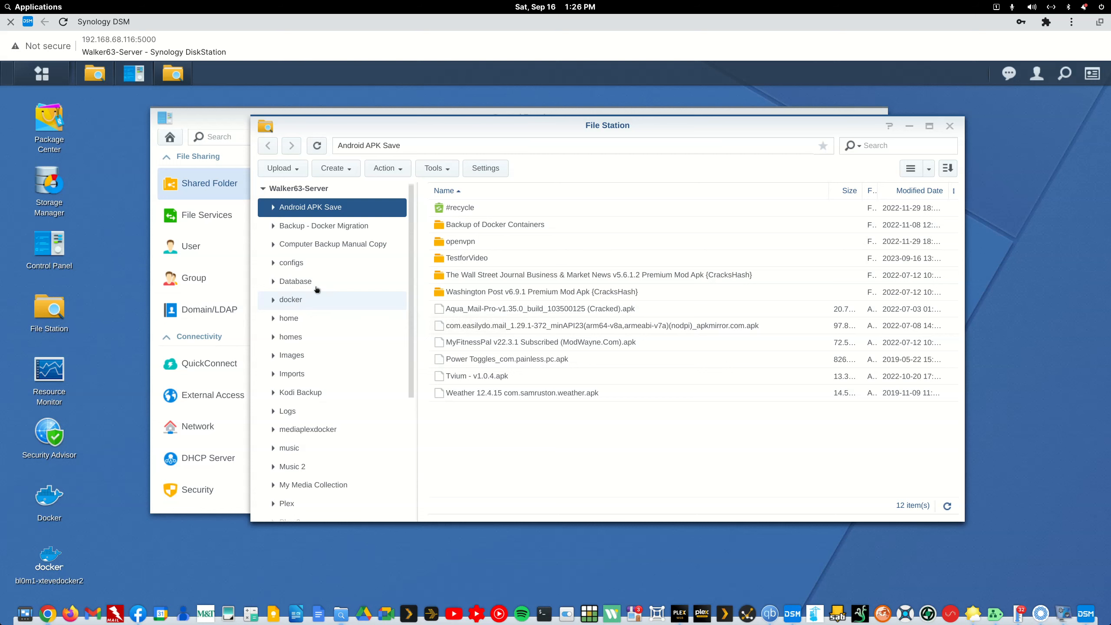
Create an unencrypted shared folder named "docker2" on Volume 1, keeping the Recycle Bin enabled and restricted to administrators.
left_click(352, 171)
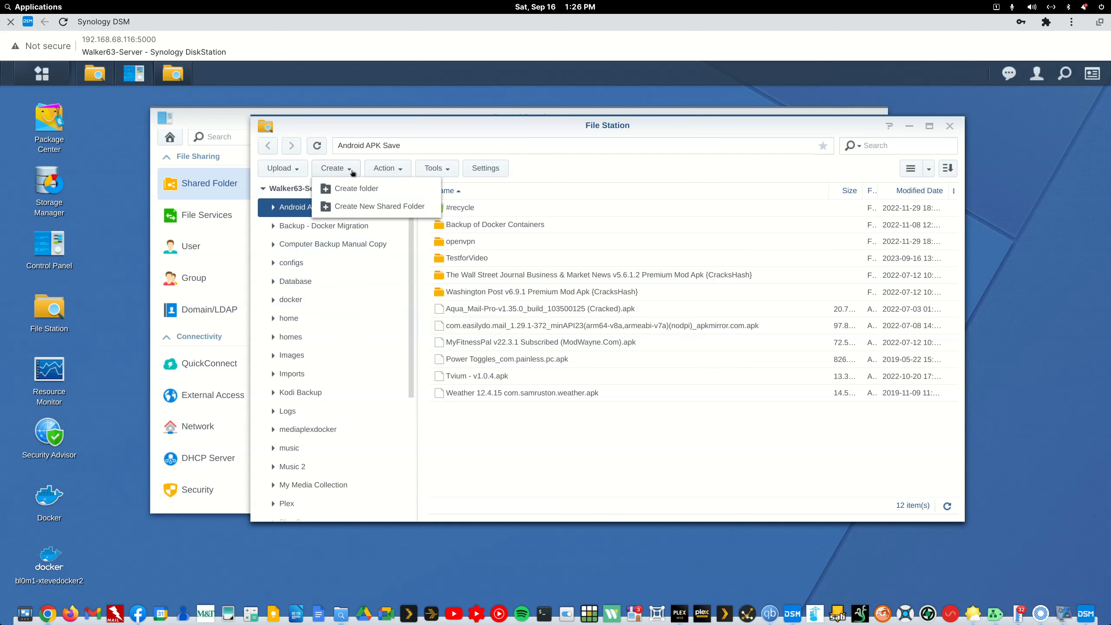
left_click(354, 205)
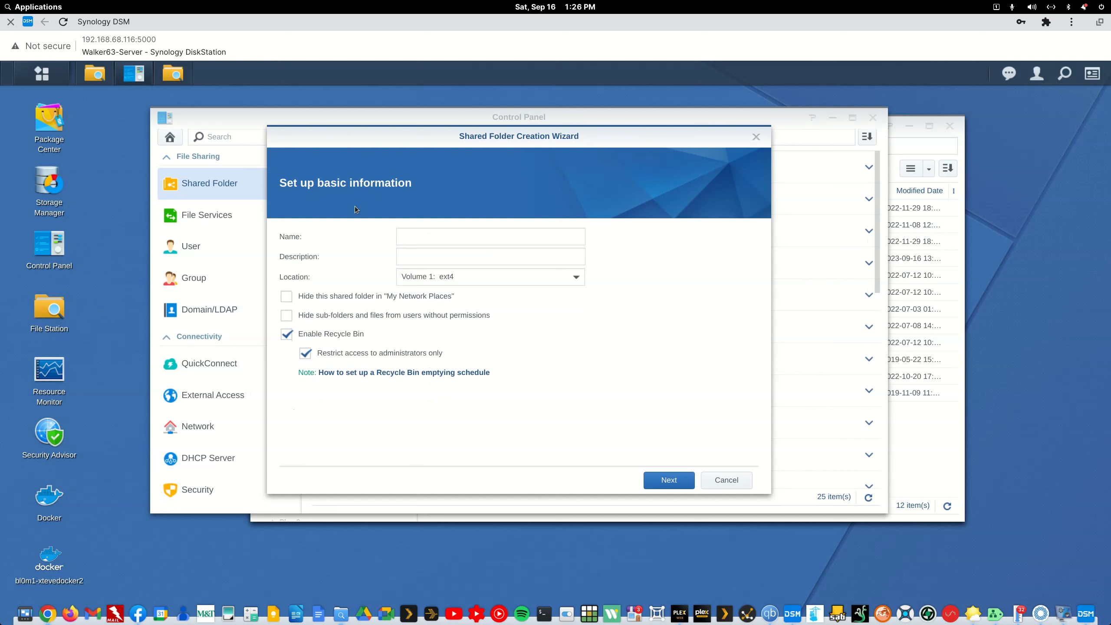
left_click(443, 243)
type("docker2")
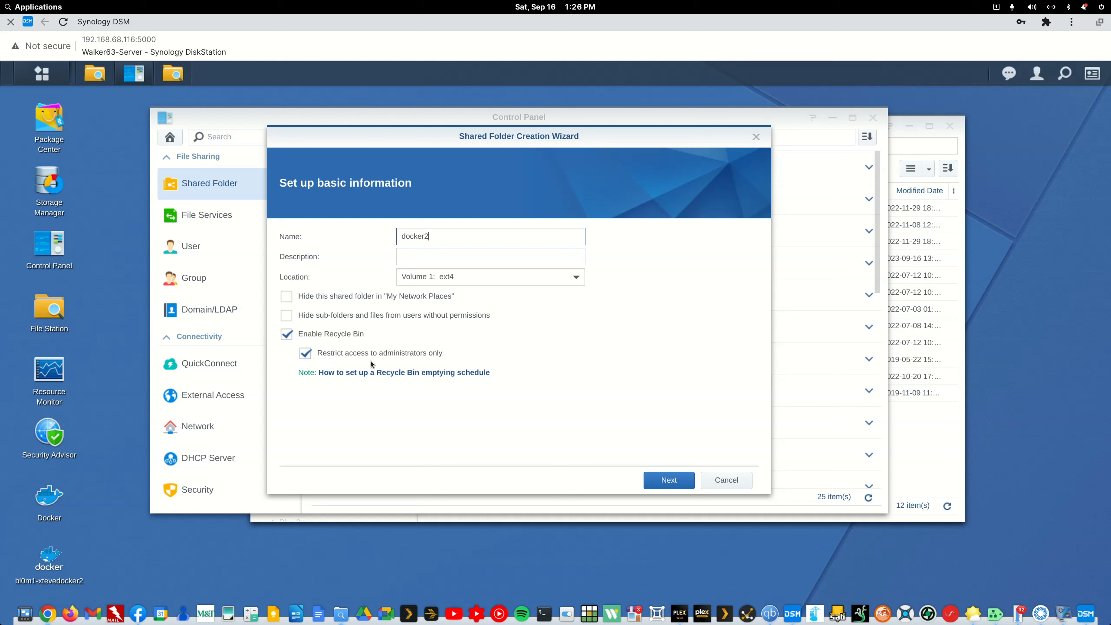
left_click(671, 481)
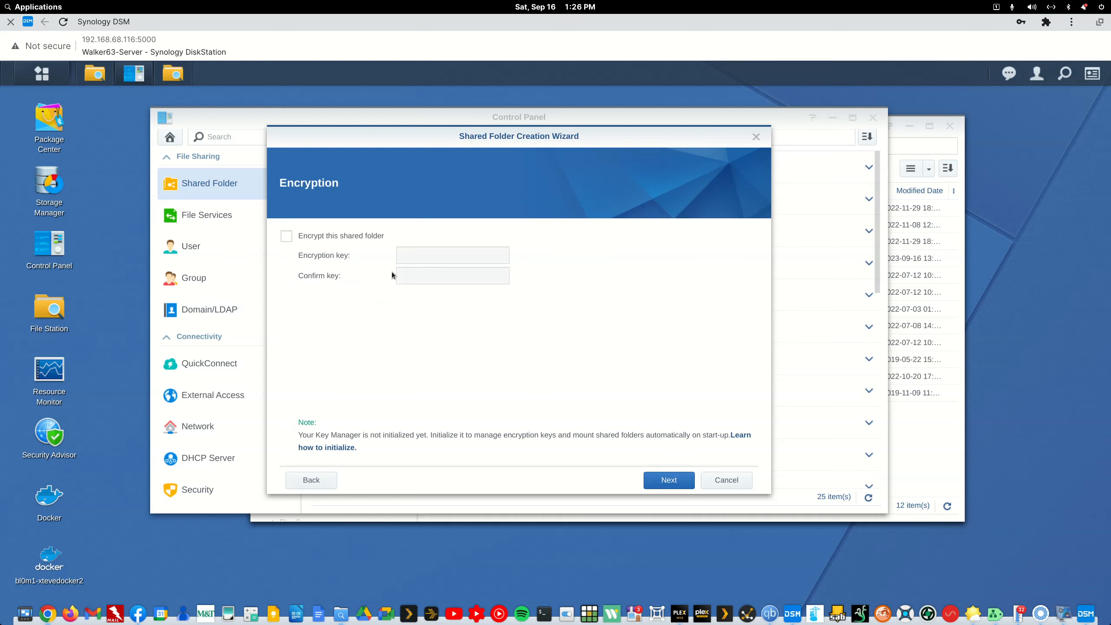
left_click(661, 481)
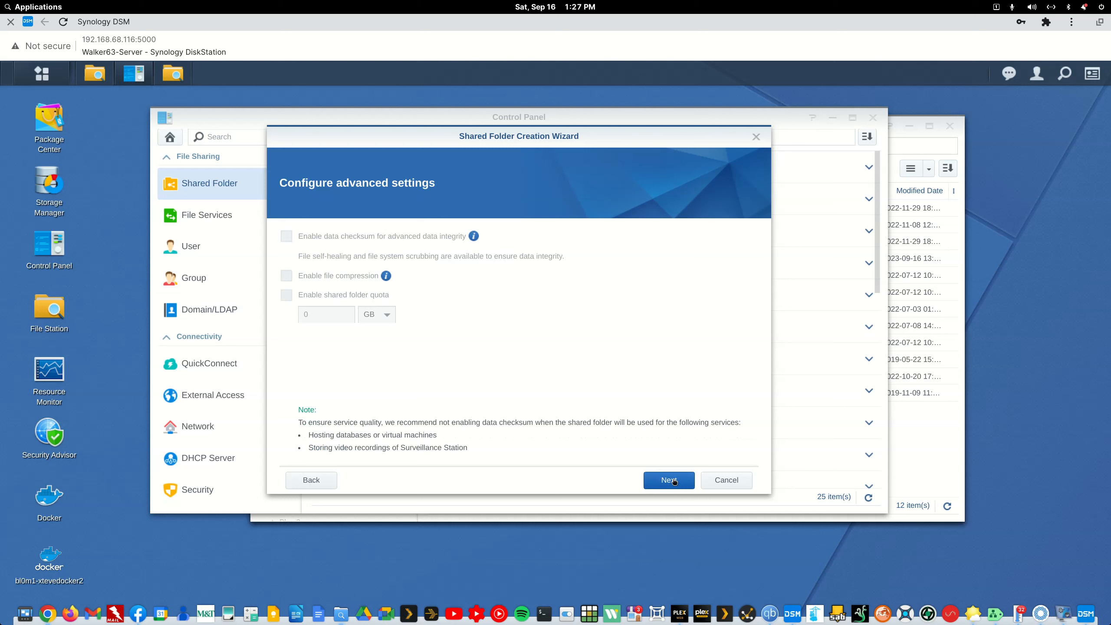
left_click(674, 481)
left_click(675, 481)
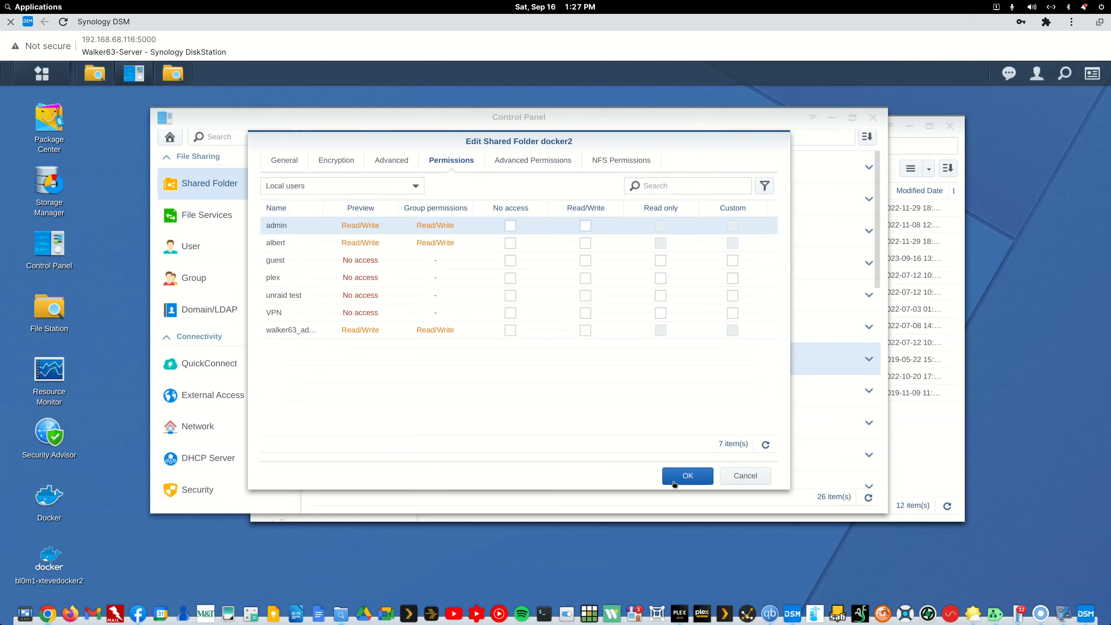
Grant the first two listed local users Read/Write permission on the docker2 shared folder and apply the settings.
left_click(586, 225)
left_click(586, 244)
left_click(687, 478)
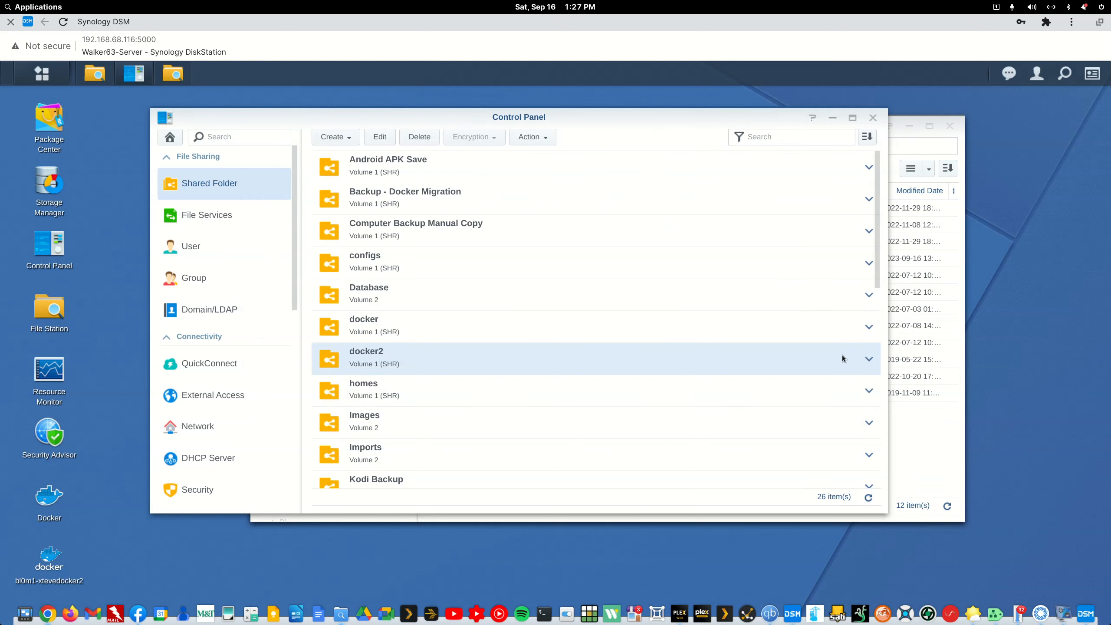
Expand the details of the docker2 shared folder on Volume 1, then delete the folder, authorizing with the DSM account password.
left_click(869, 358)
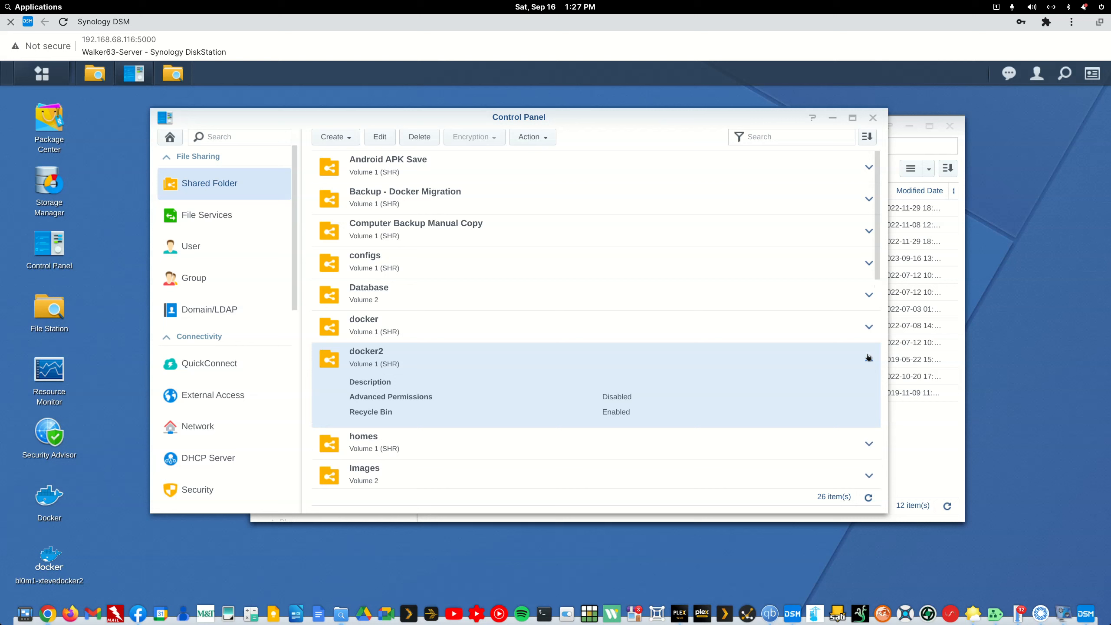
right_click(374, 353)
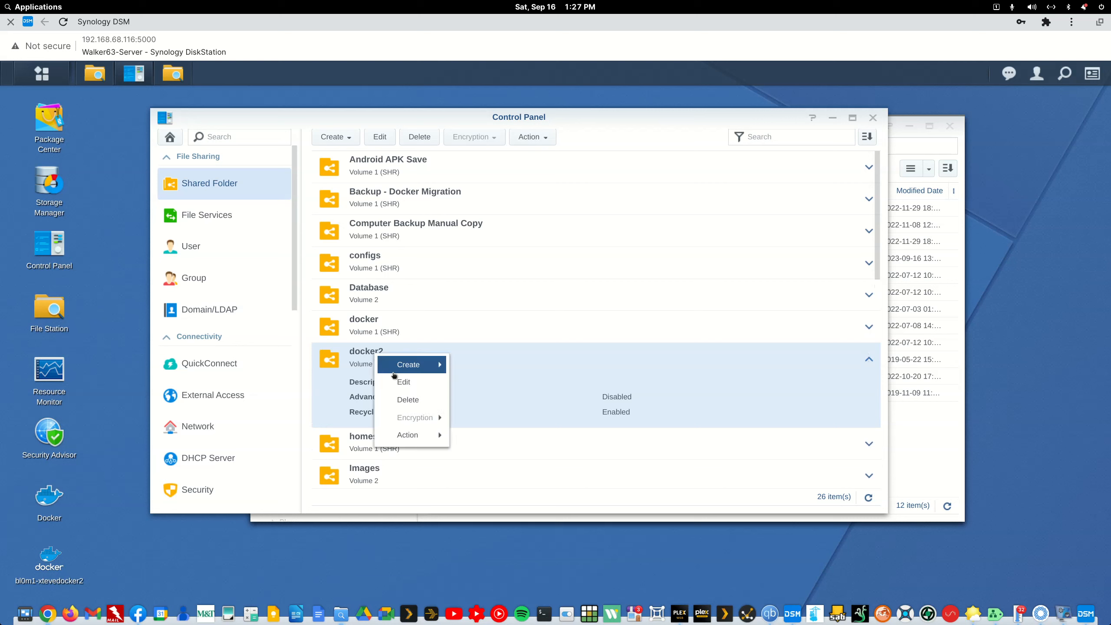
left_click(400, 399)
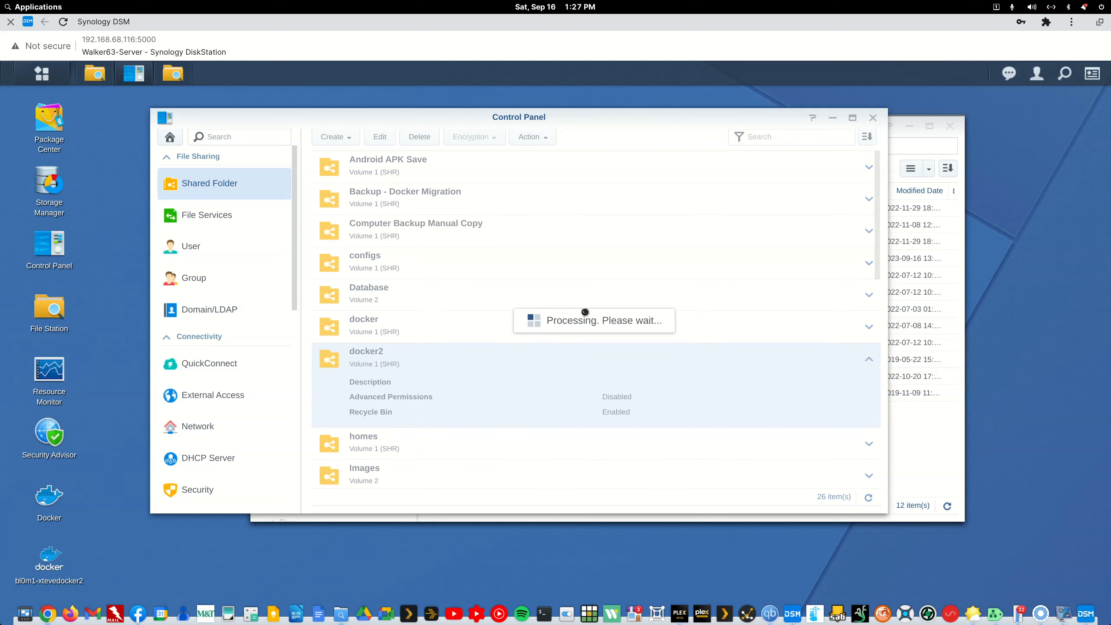
left_click(337, 252)
left_click(614, 430)
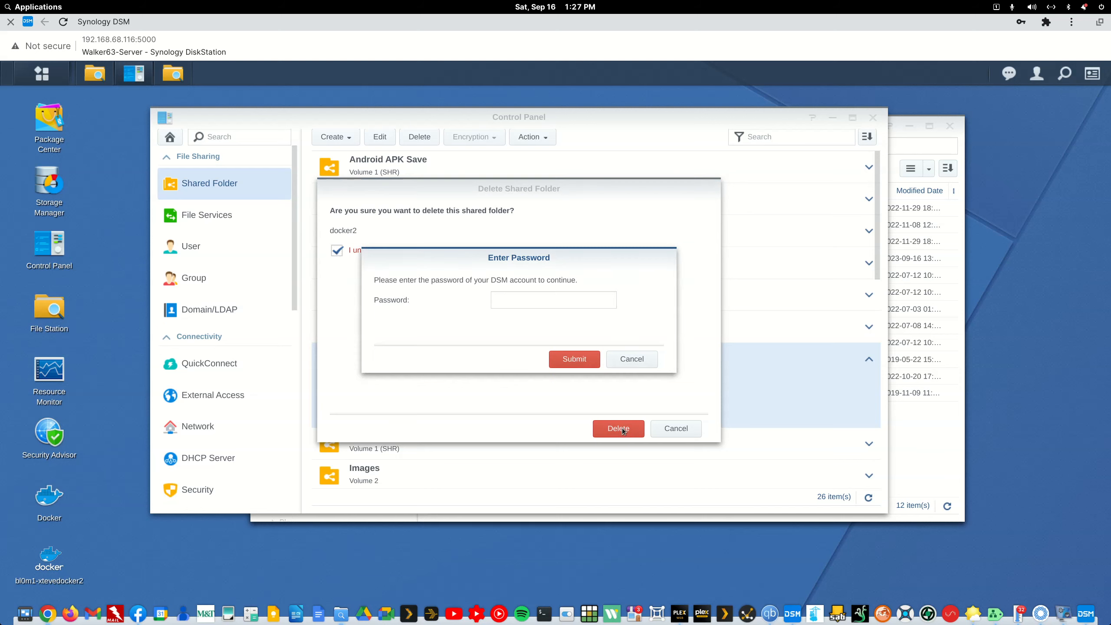
left_click(533, 302)
left_click(597, 372)
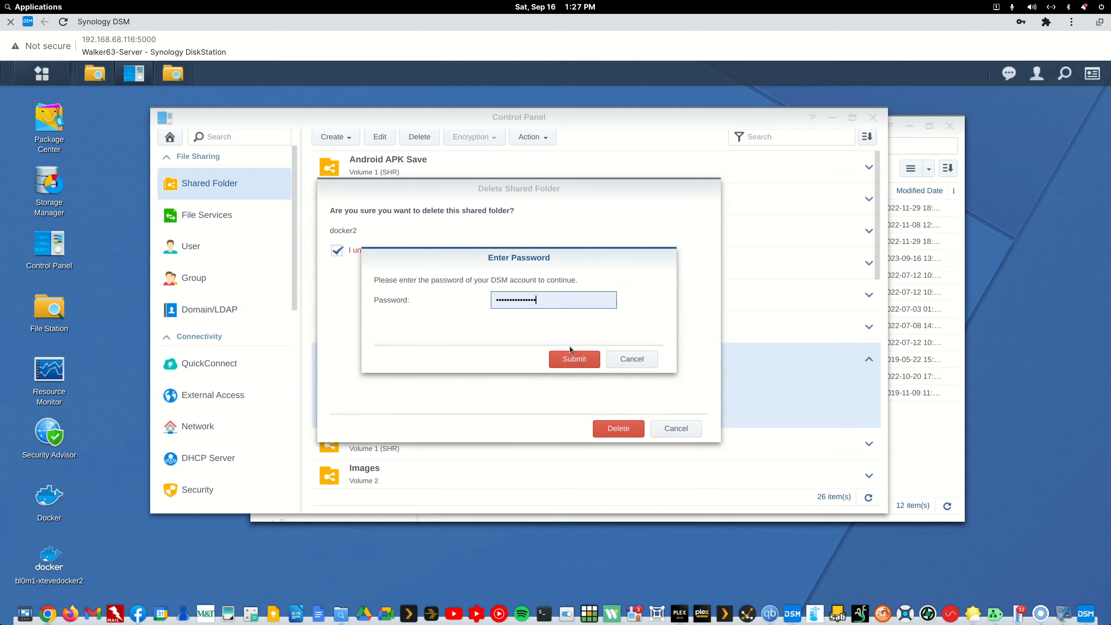
left_click(575, 360)
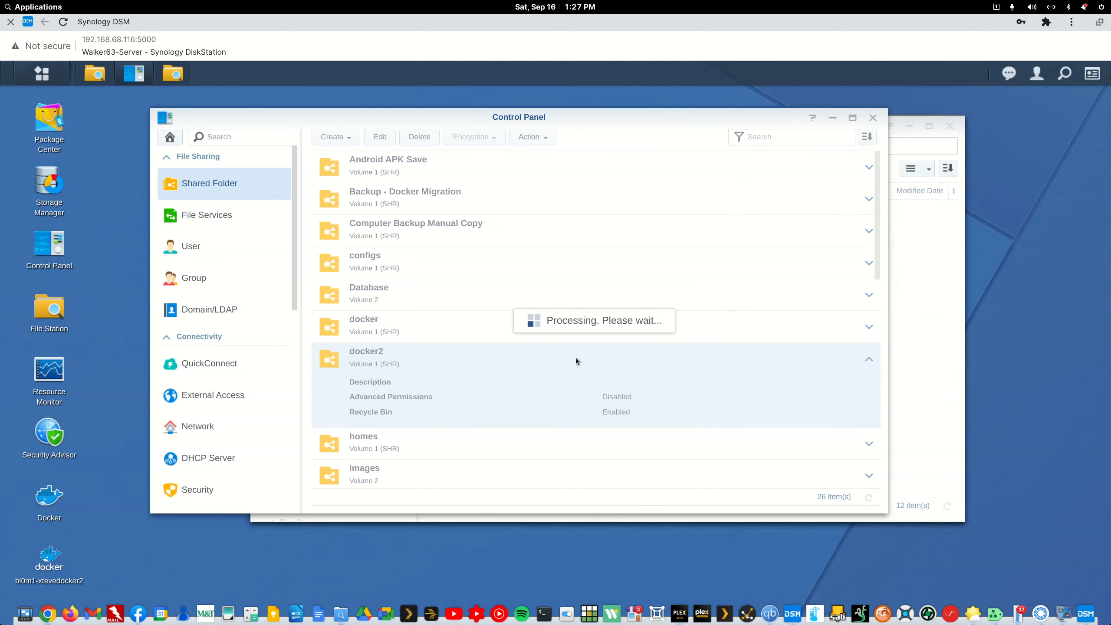
left_click(334, 139)
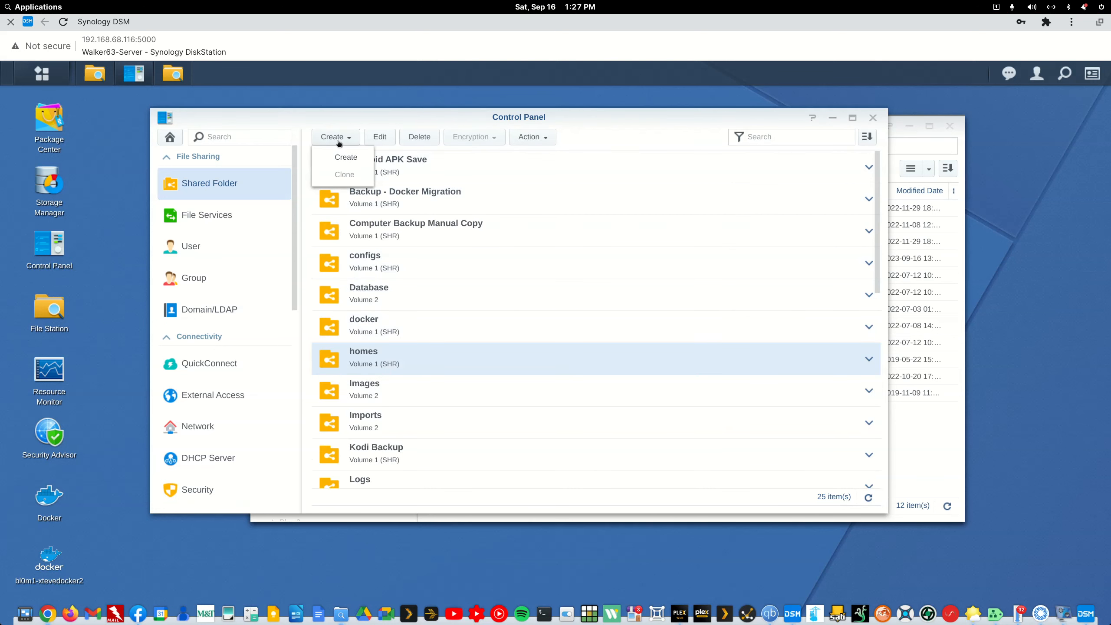
left_click(281, 118)
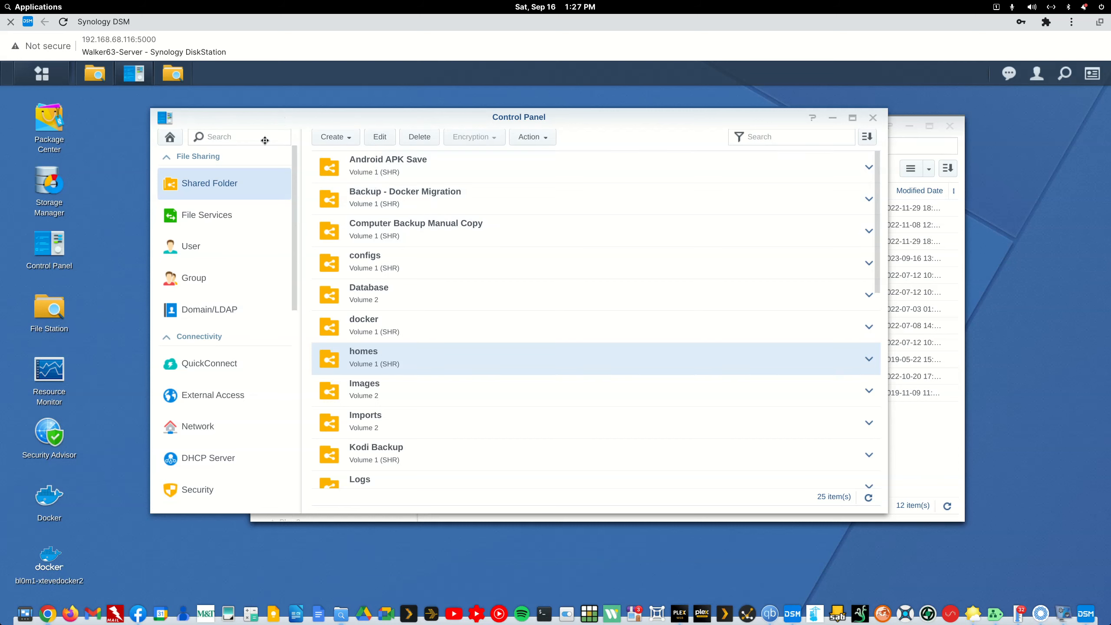
left_click(331, 140)
left_click(332, 138)
Close the Control Panel and both File Station windows to clear the desktop.
left_click(873, 118)
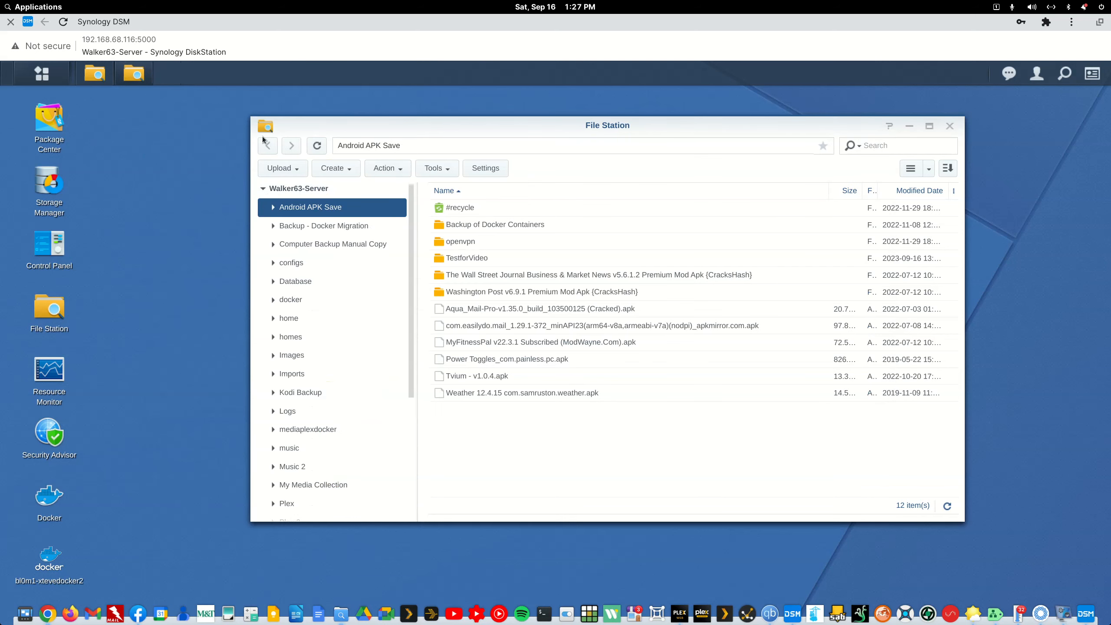
left_click(950, 126)
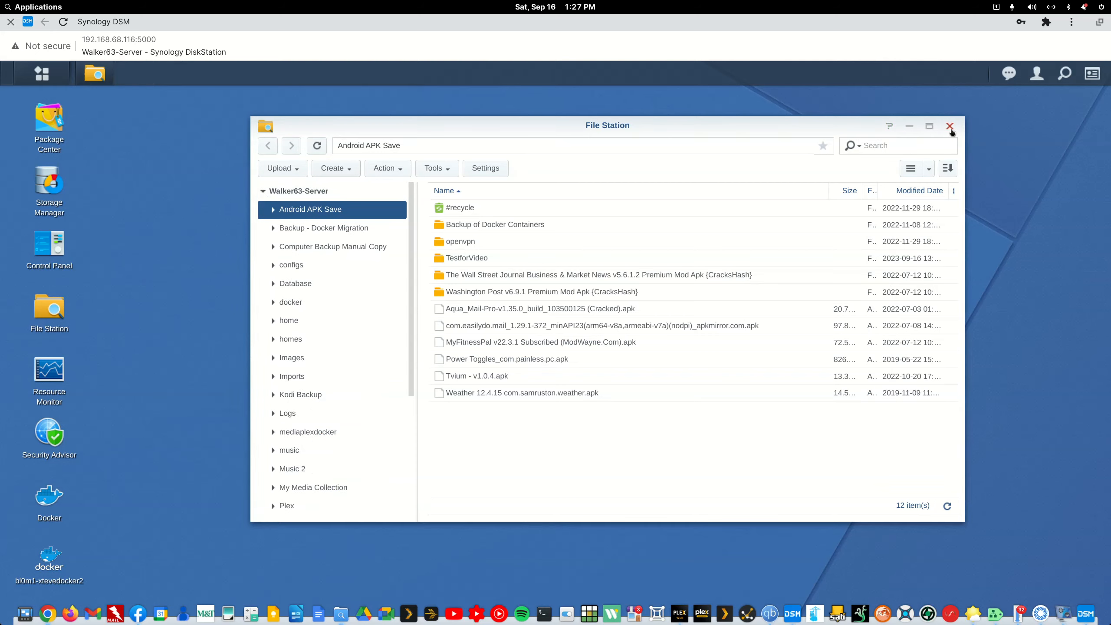
left_click(950, 127)
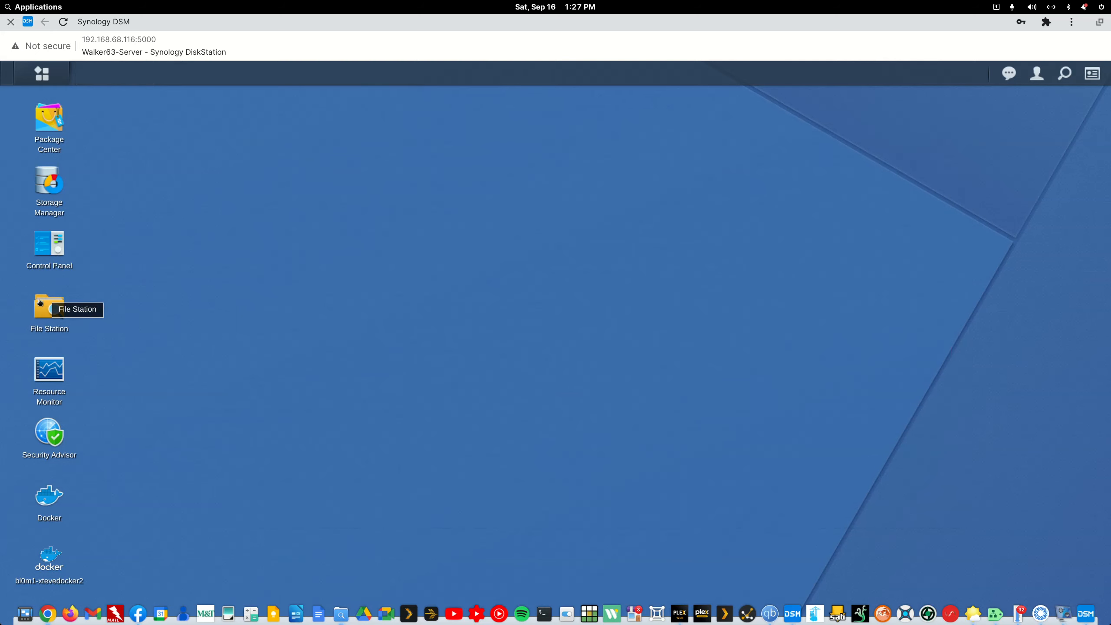
Reopen the shared folder settings and create an unencrypted shared folder named "docker2" with Volume 2 as its location.
left_click(52, 249)
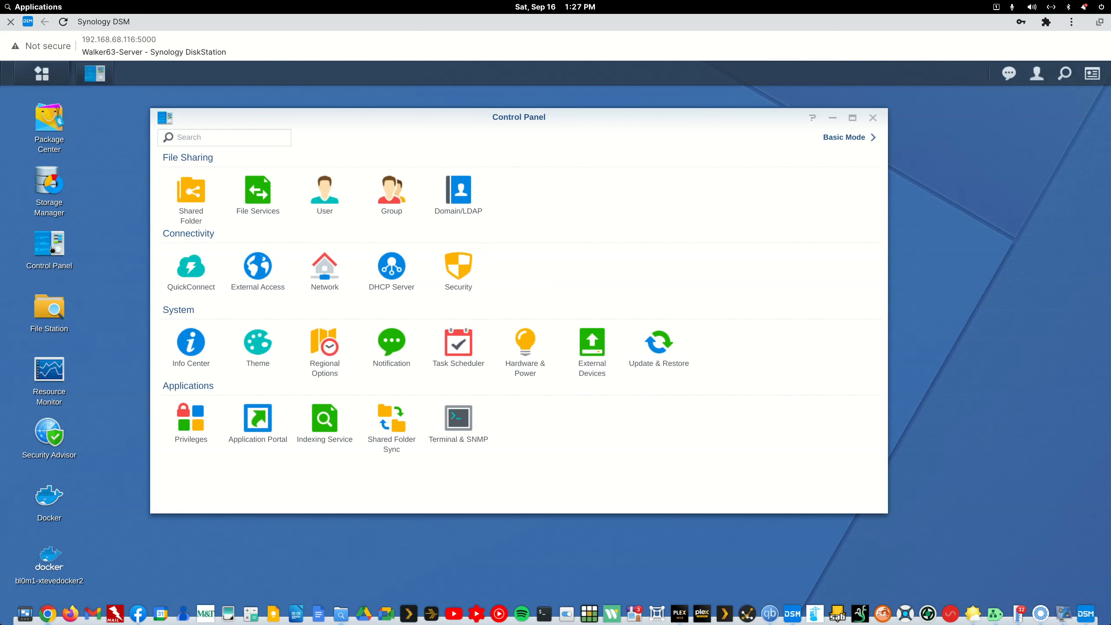
left_click(198, 196)
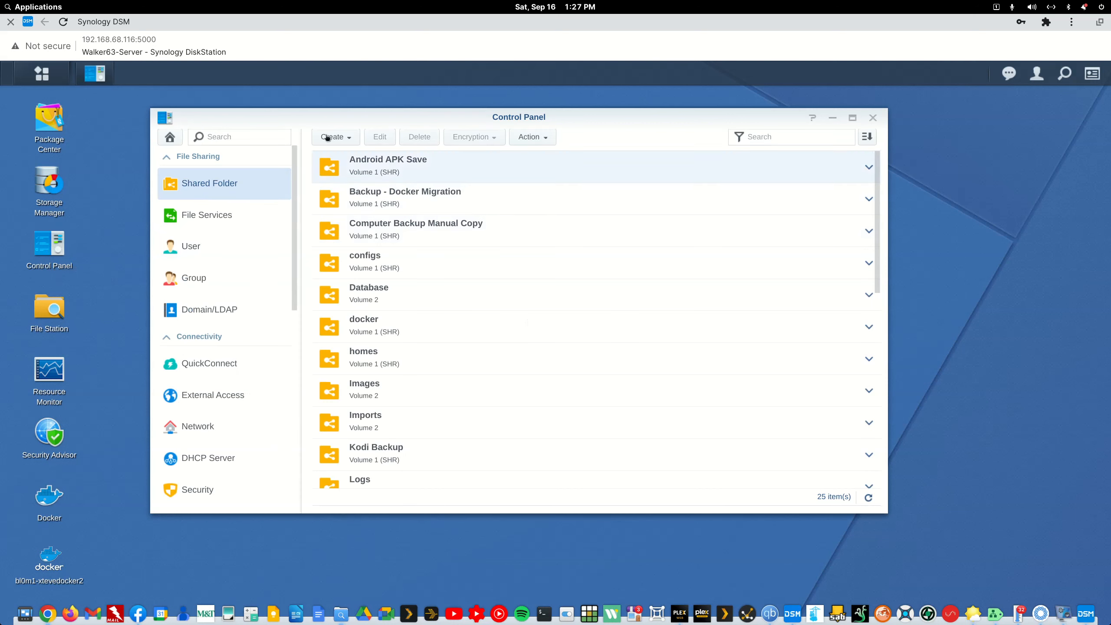
left_click(351, 137)
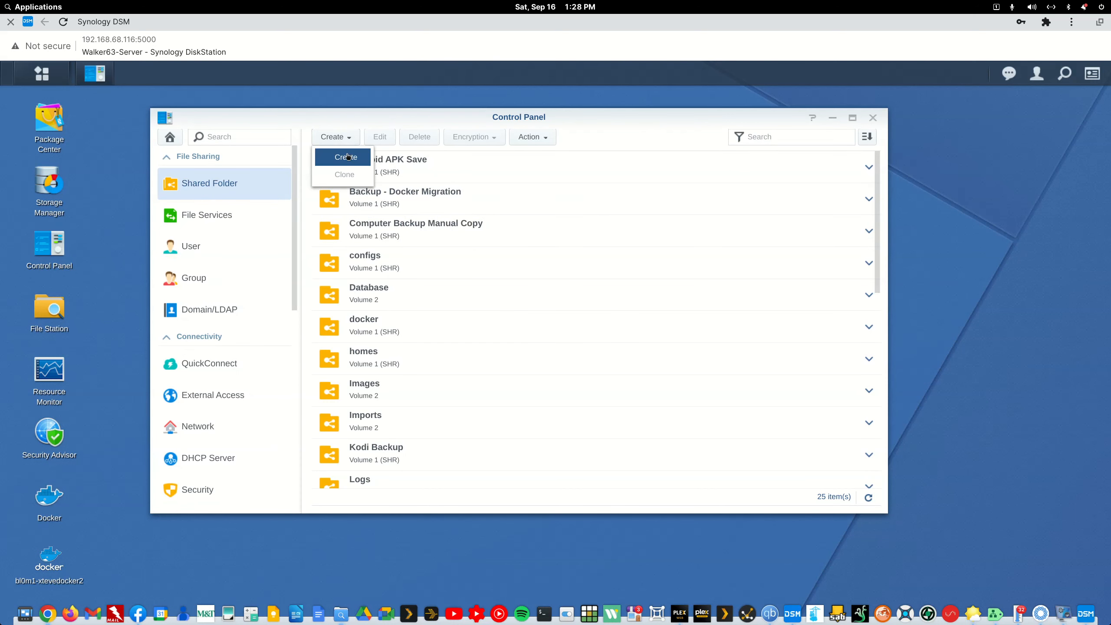
left_click(347, 156)
left_click(438, 240)
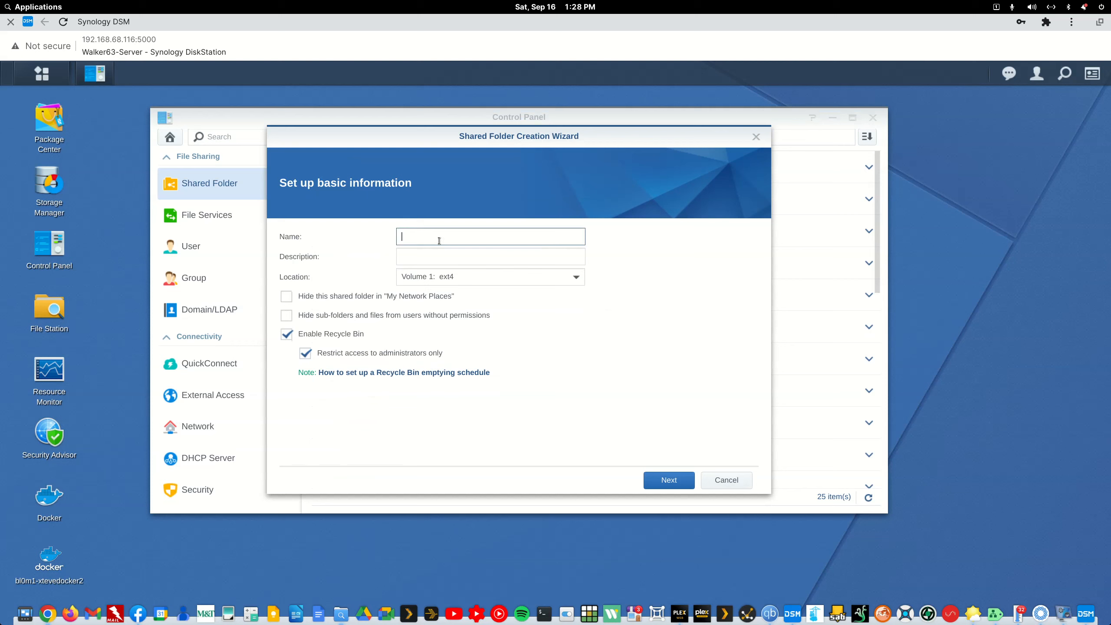
type("docker2")
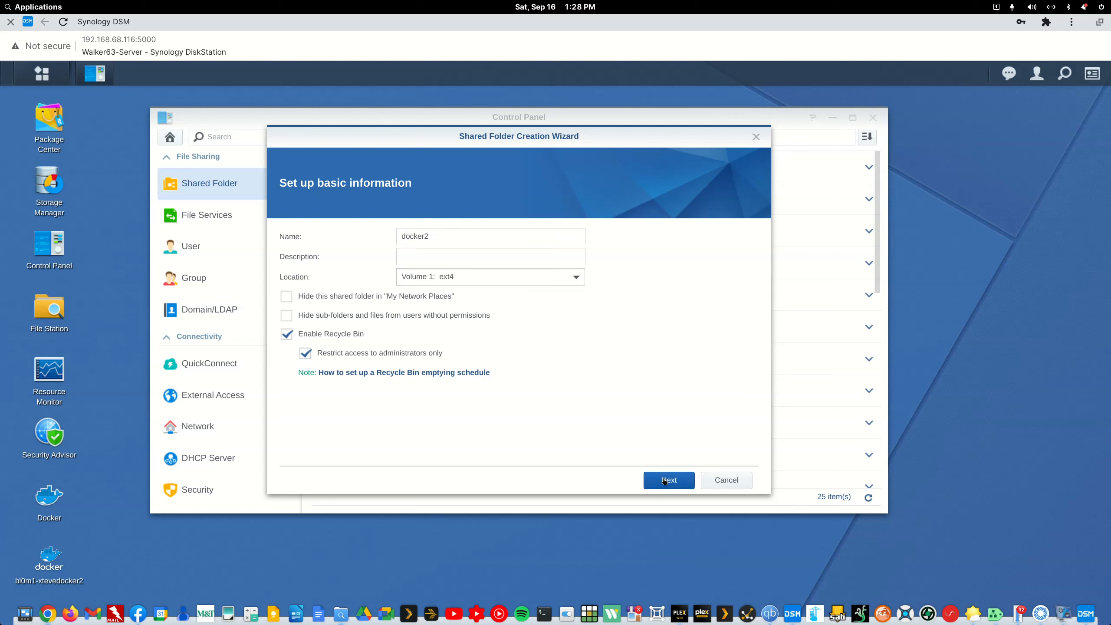
left_click(576, 277)
left_click(464, 338)
left_click(669, 480)
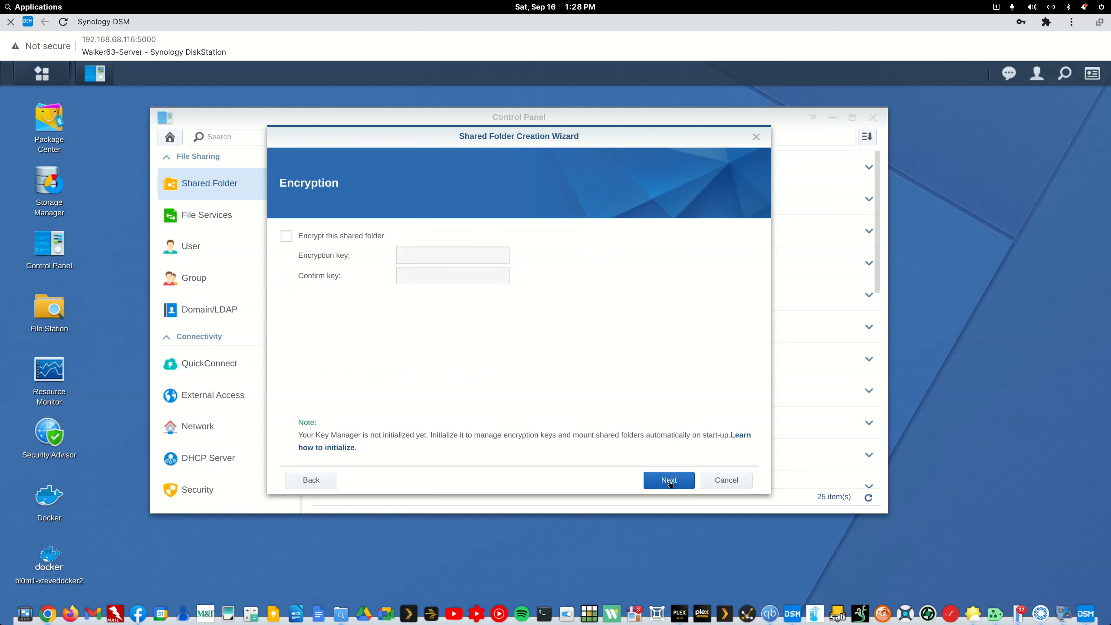
left_click(669, 480)
left_click(669, 481)
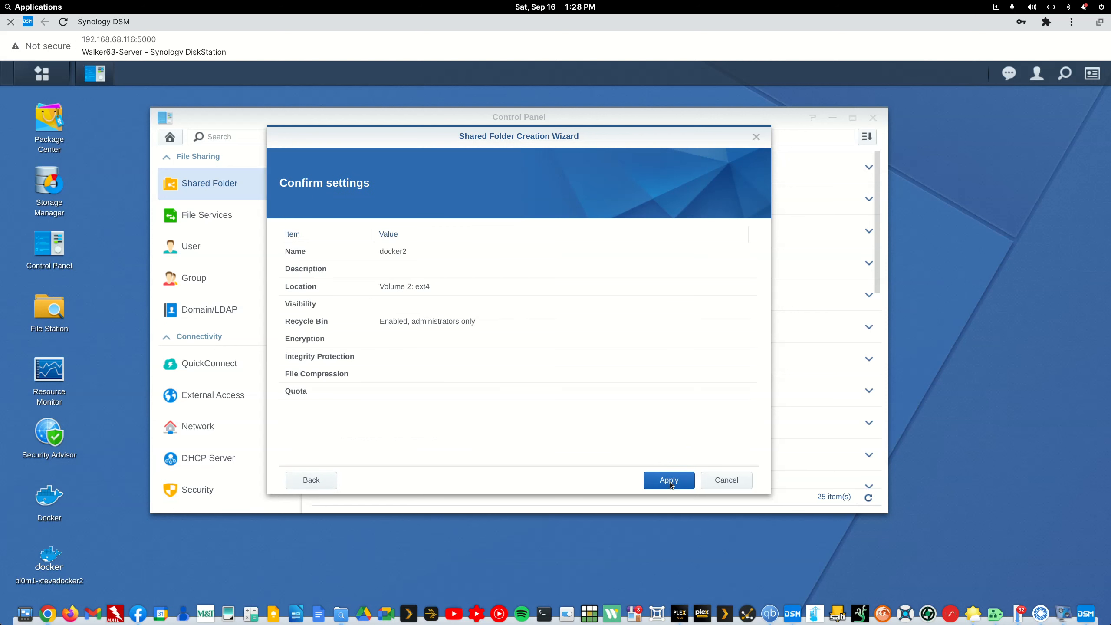
left_click(670, 480)
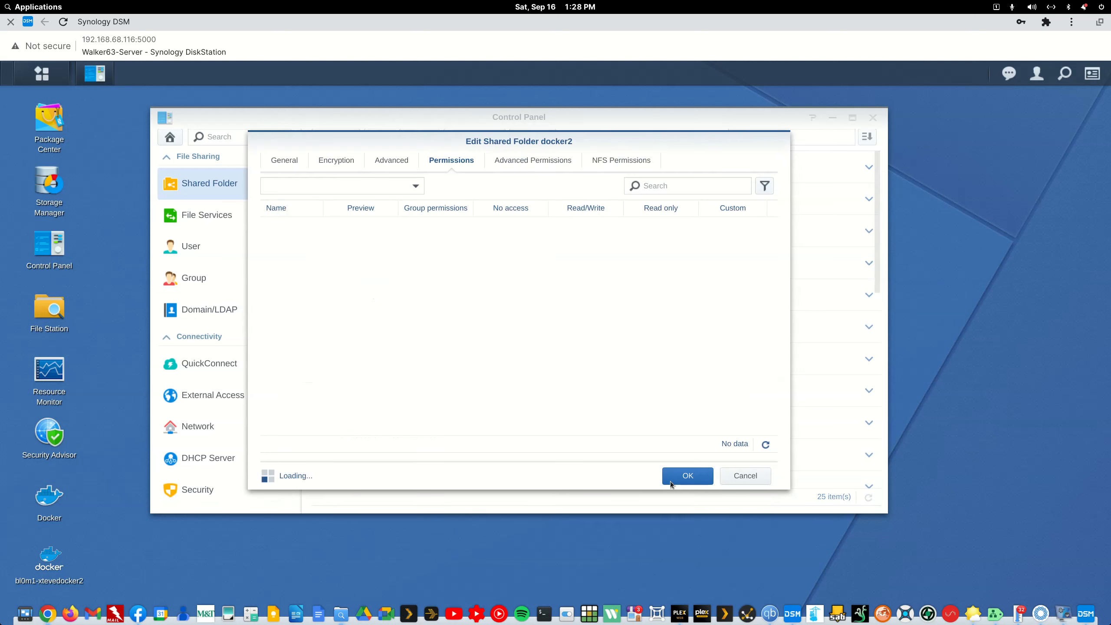
Grant only the second listed local user explicit Read/Write permission on the new docker2 folder and apply the settings.
left_click(584, 229)
left_click(586, 243)
left_click(586, 226)
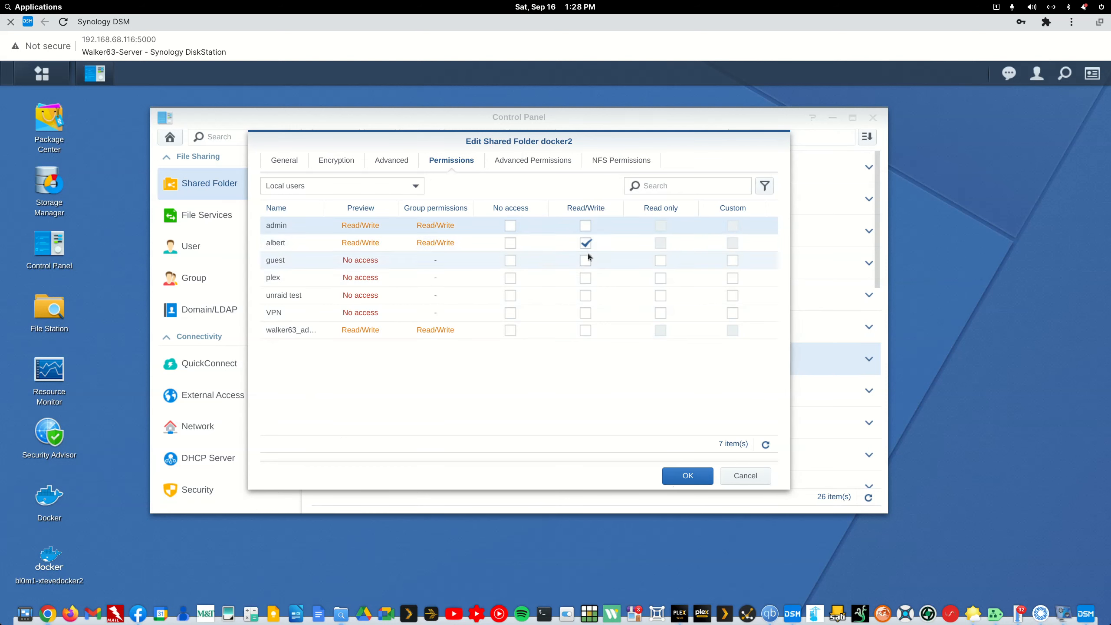
left_click(687, 476)
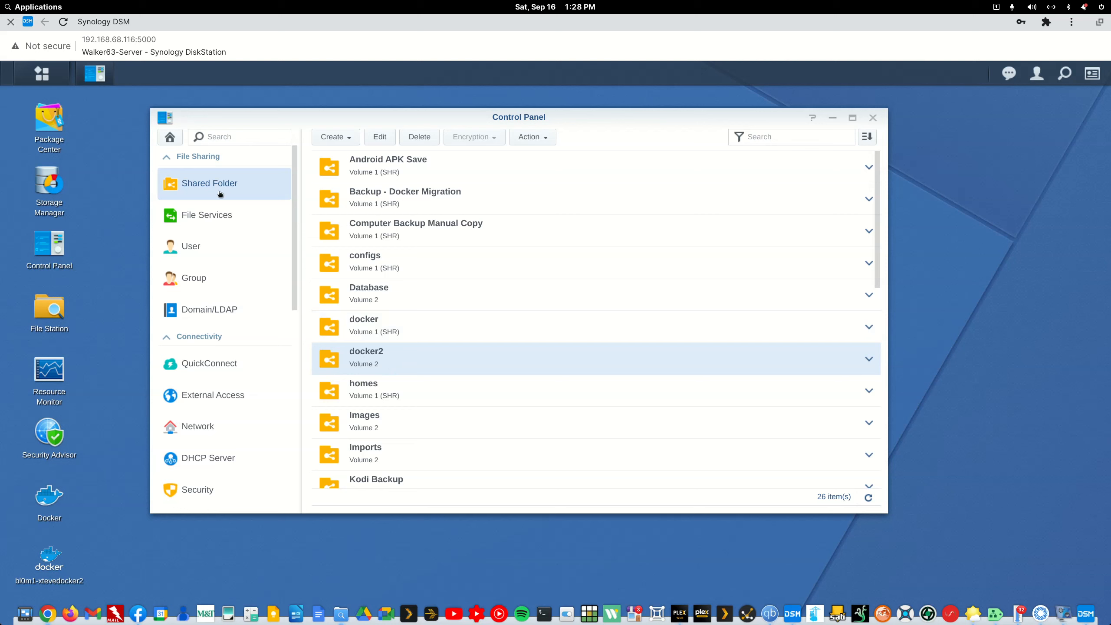
Delete the docker2 shared folder from Volume 2, acknowledging the data loss and authorizing with the saved DSM account password.
right_click(367, 354)
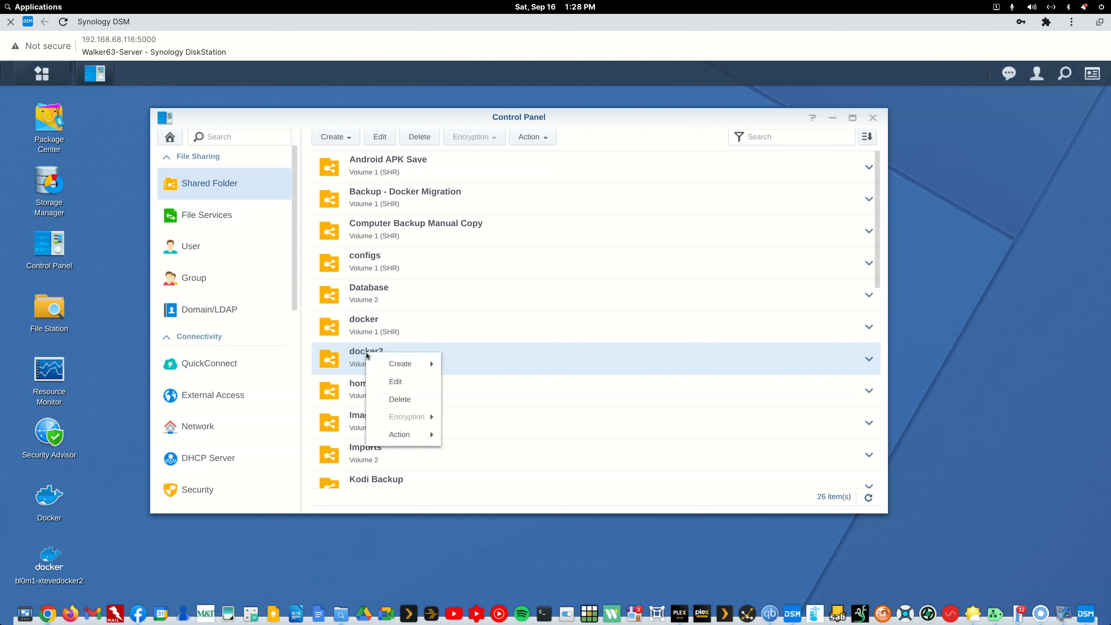
left_click(390, 400)
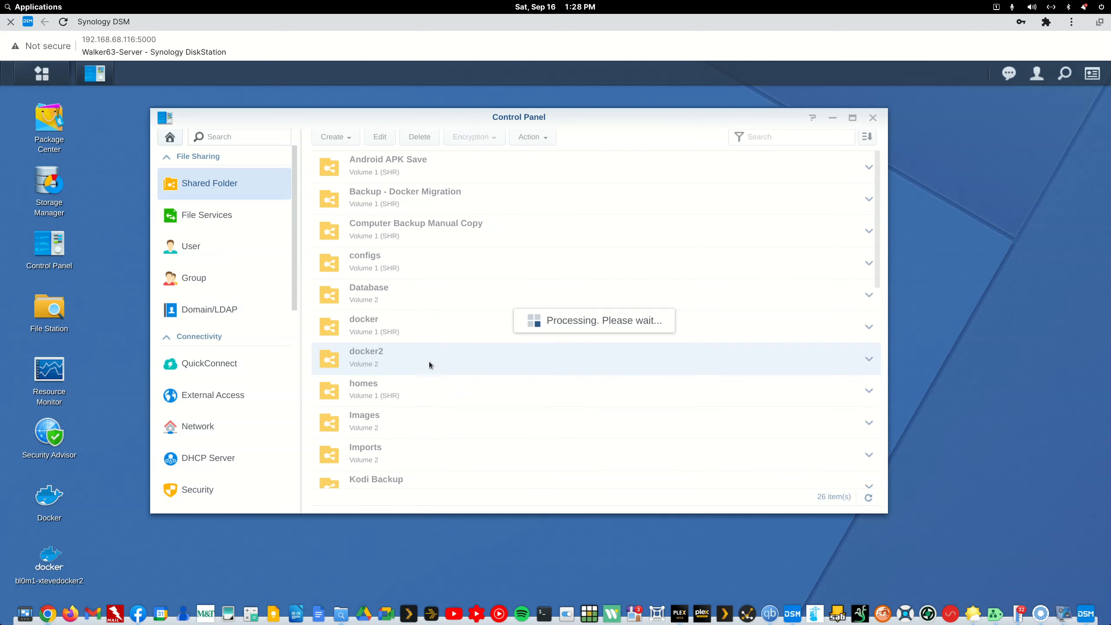
left_click(337, 251)
left_click(606, 432)
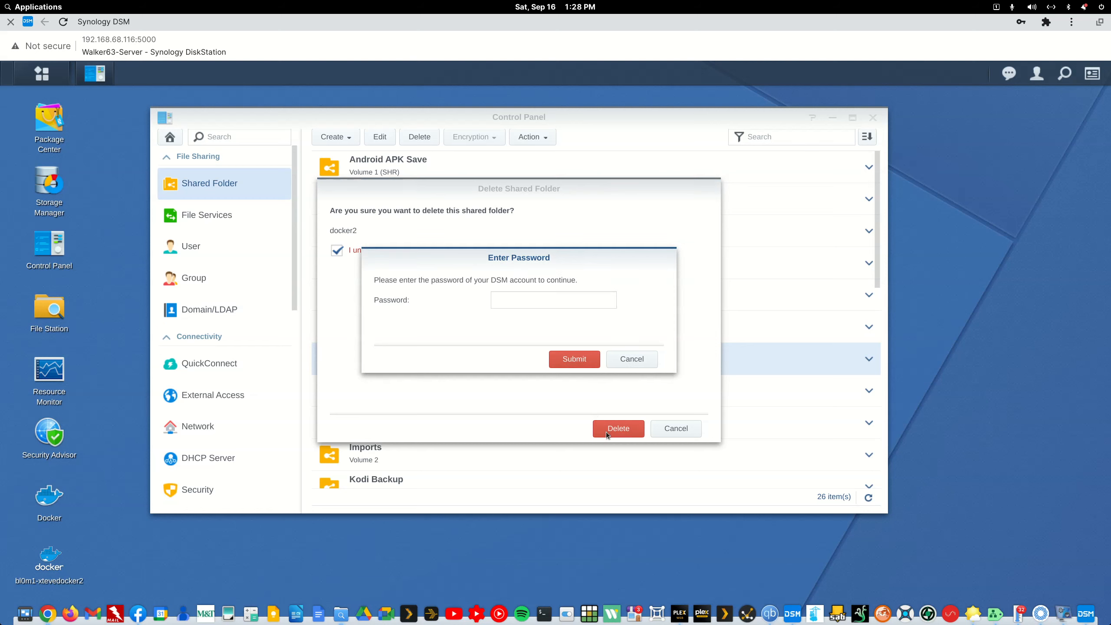
left_click(531, 301)
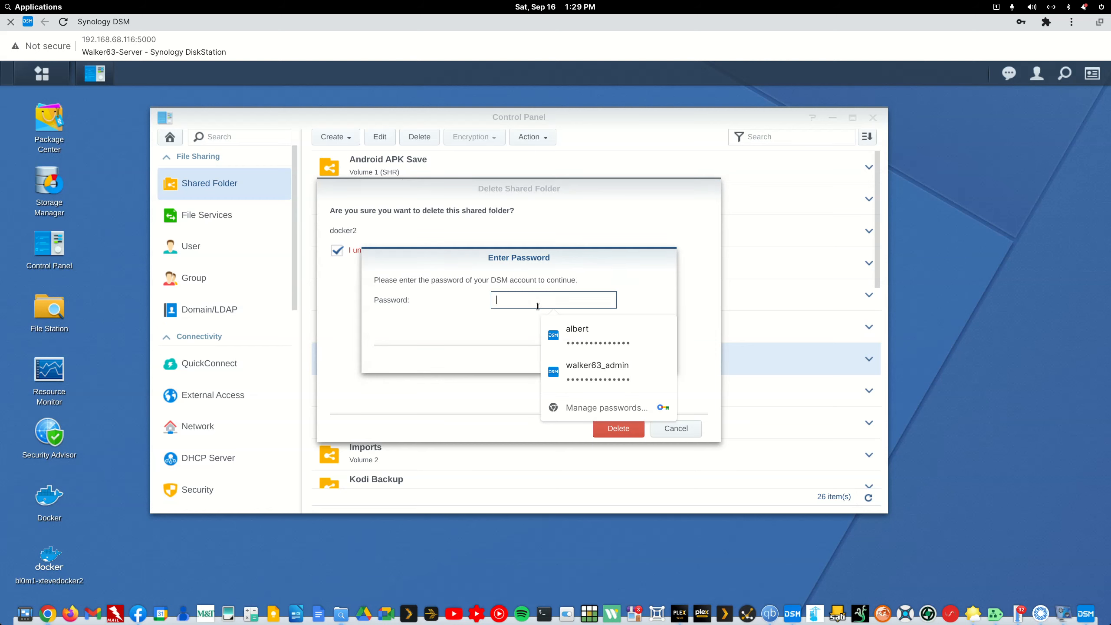
left_click(581, 334)
left_click(575, 361)
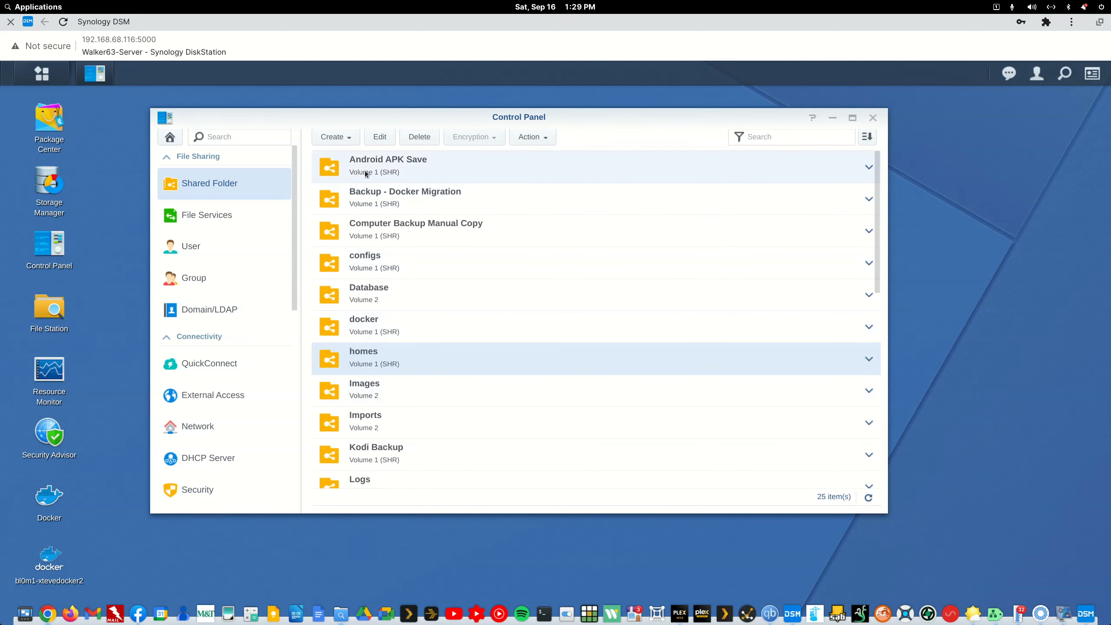
Close Control Panel and this NAS's DSM app, returning to Storage Manager on the syno1520 NAS.
left_click(873, 117)
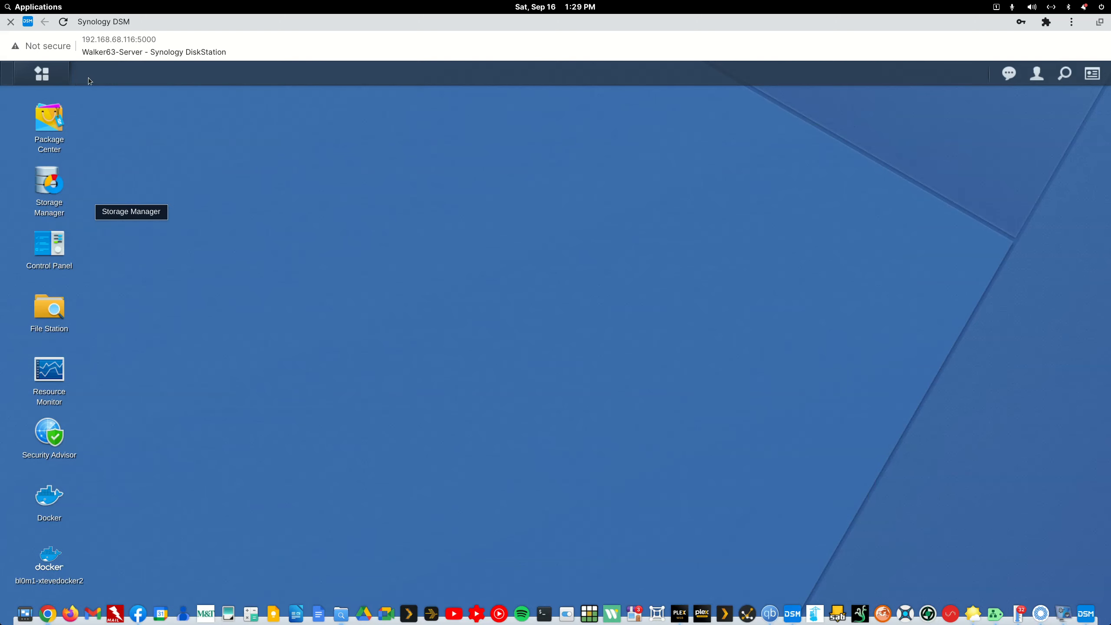
left_click(10, 22)
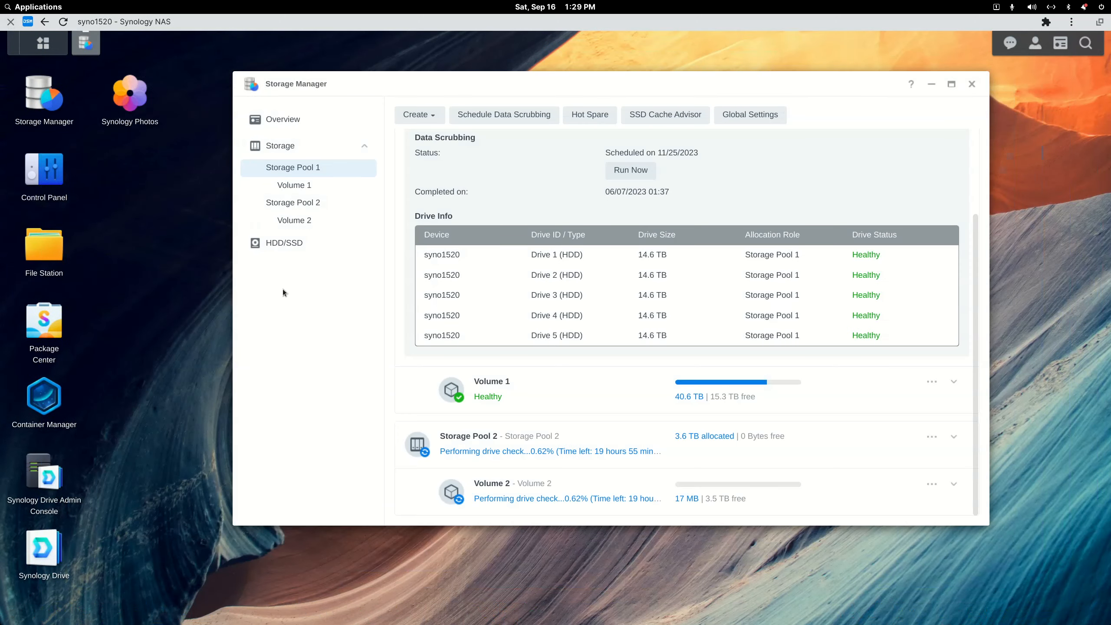